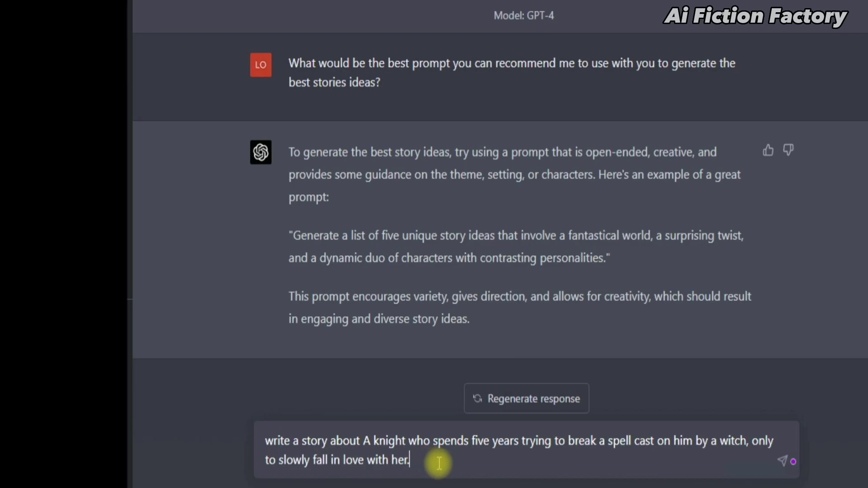
Send GPT-4 the request for a story about a knight who falls for the witch who cursed him.
key("Return")
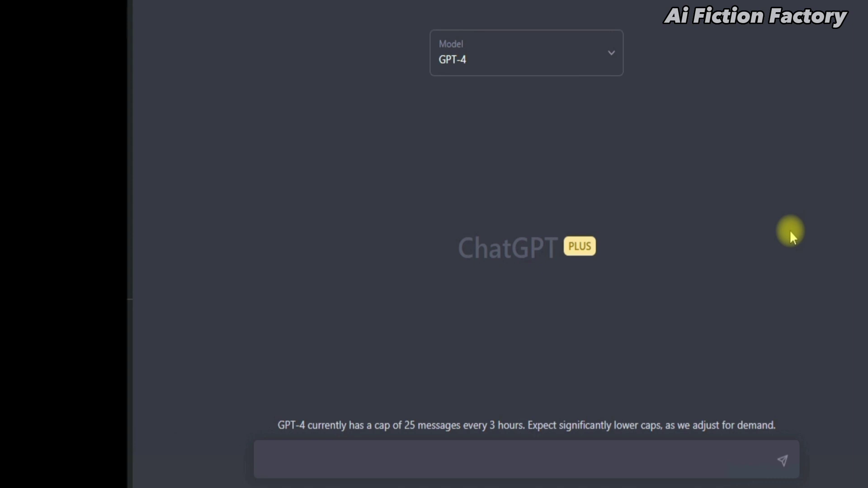
Ask GPT-4 to create 3 unique, one-of-a-kind adventure story prompt ideas.
left_click(525, 187)
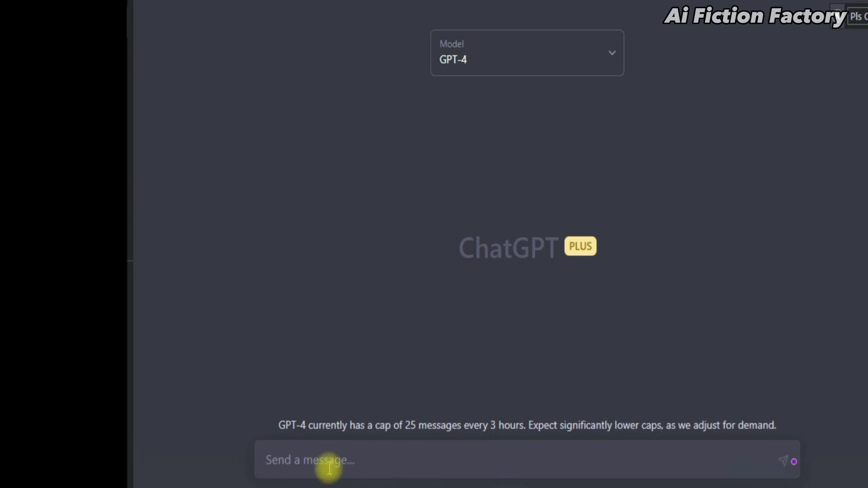
left_click(323, 455)
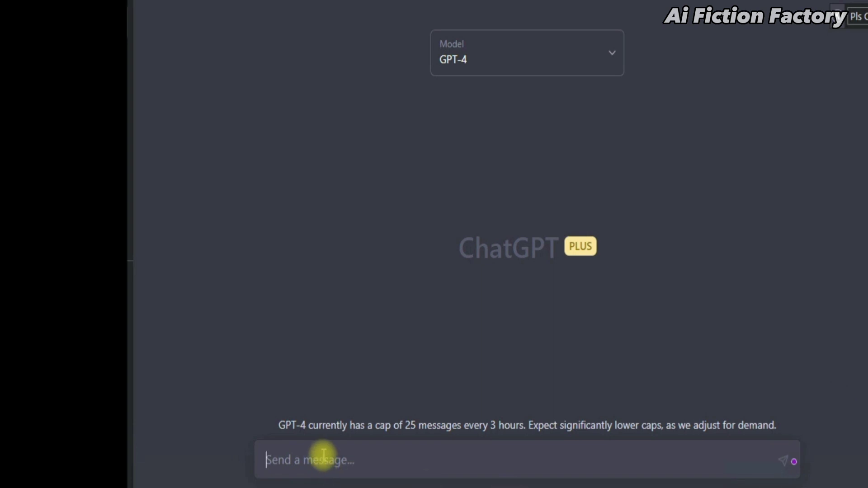
type("Create 3 unique and one of a kind adventure story prompt ideas")
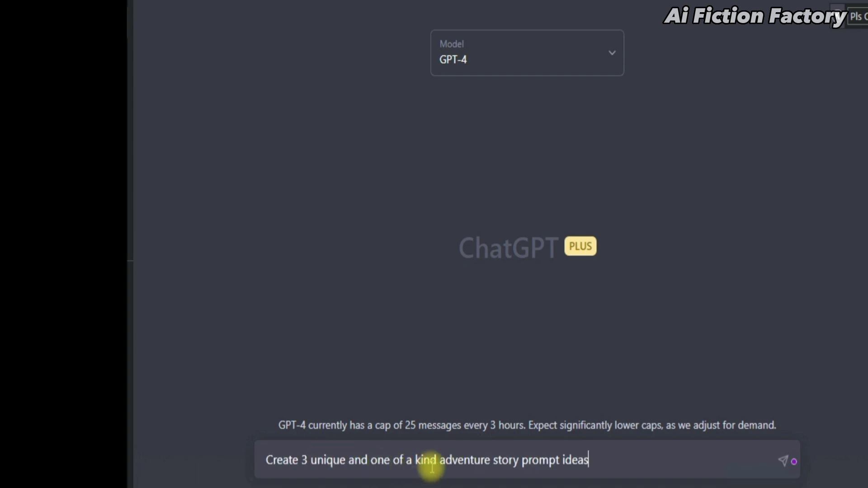
key("Return")
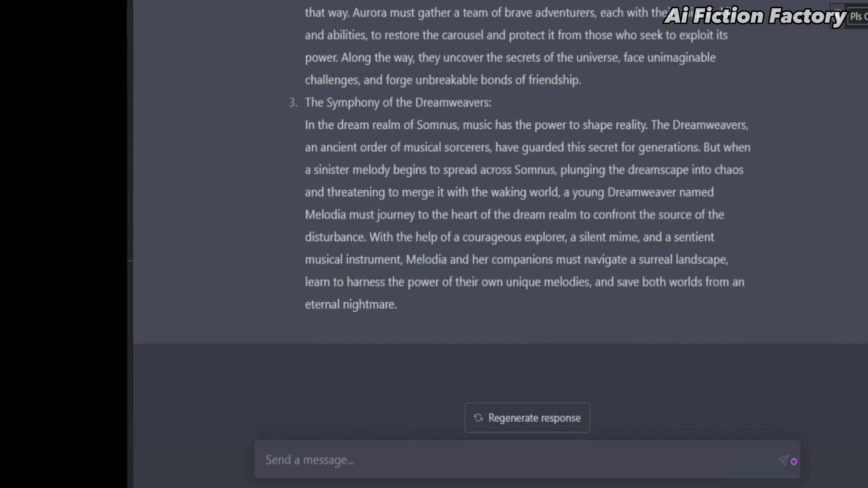
Read the three returned prompts, including The Lost City of the Time Weavers, and start typing '3 more'.
scroll(501, 203, "up", 3)
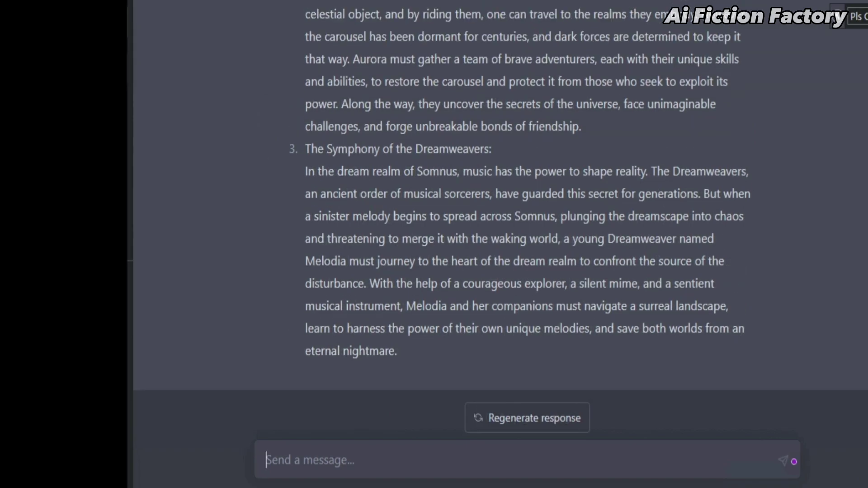
scroll(501, 204, "up", 2)
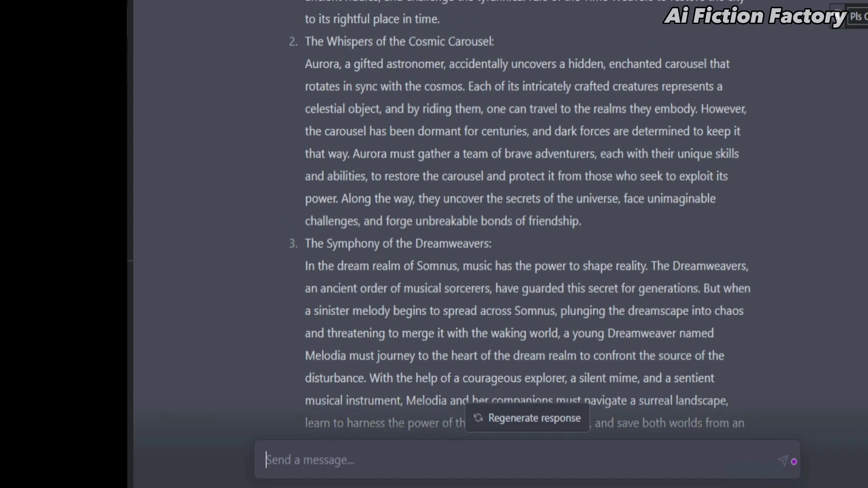
scroll(501, 204, "up", 3)
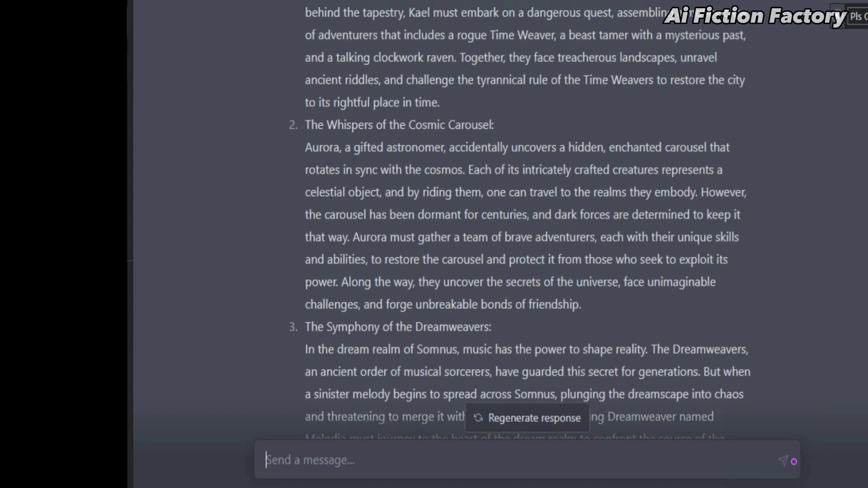
scroll(500, 204, "up", 2)
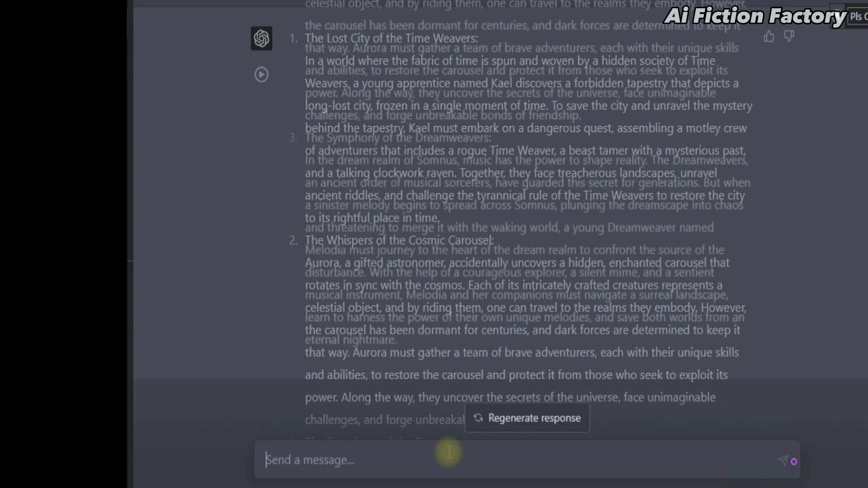
type("3")
type(" more please")
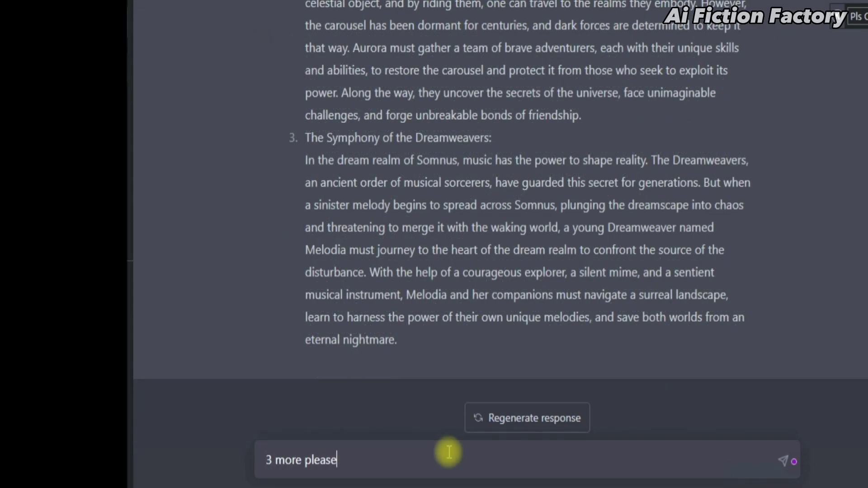
Send '3 more please' and read prompts 4–6, from Library of Whispering Shadows to Infinity Maze of Impossibilium.
key("Return")
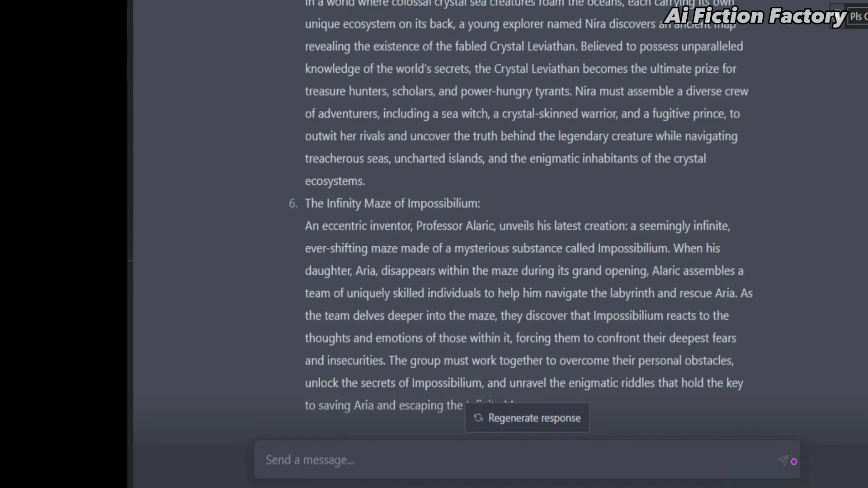
scroll(529, 217, "up", 3)
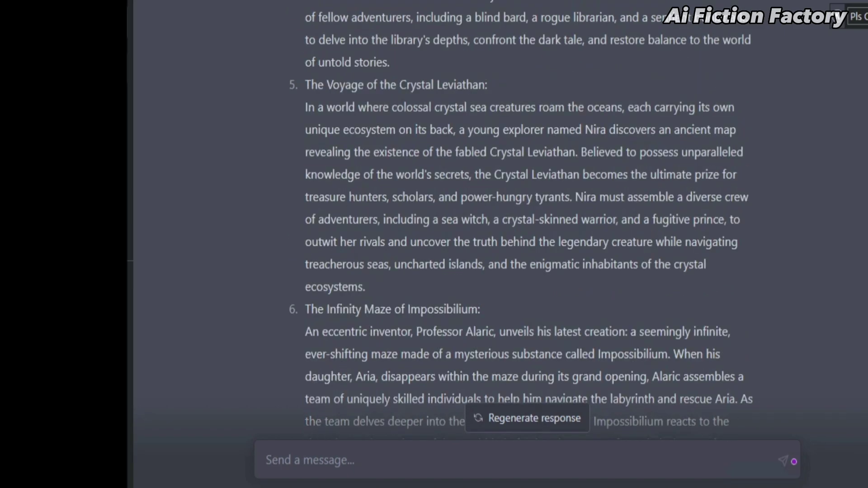
scroll(529, 217, "up", 3)
scroll(530, 217, "up", 2)
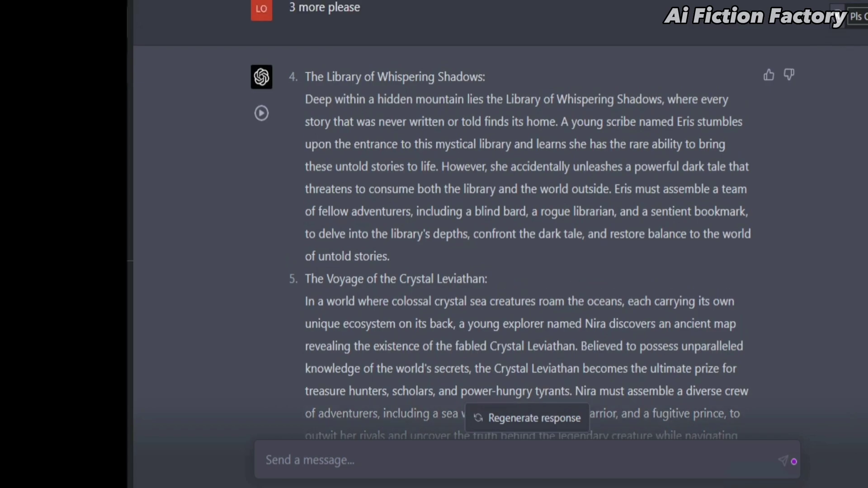
scroll(529, 217, "up", 1)
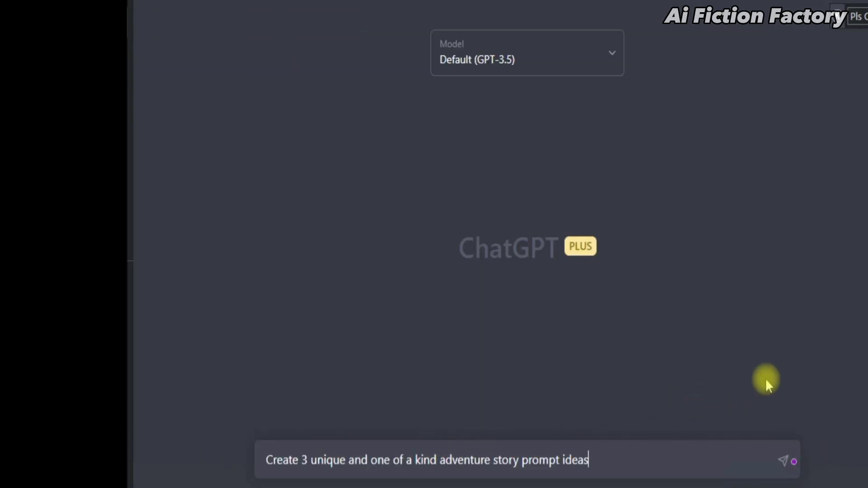
Send the adventure prompt to GPT-3.5 and review The Lost City, Time Traveler's Dilemma and Dragon's Lair.
key("Return")
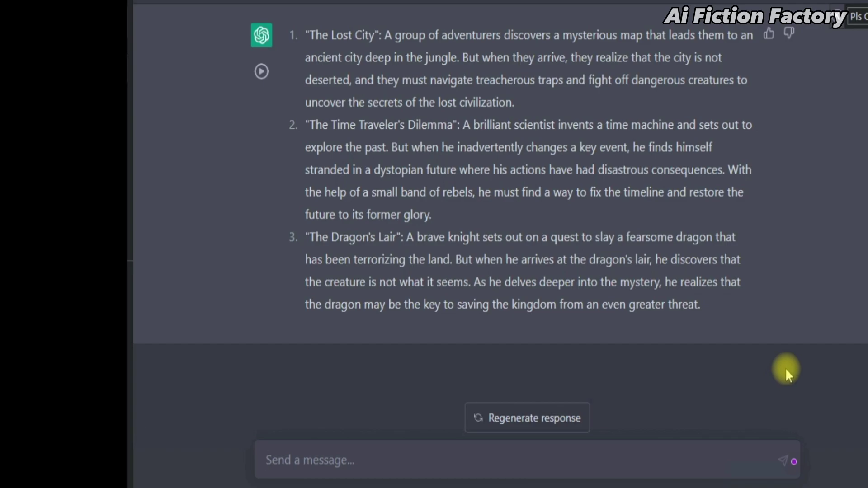
scroll(837, 272, "up", 2)
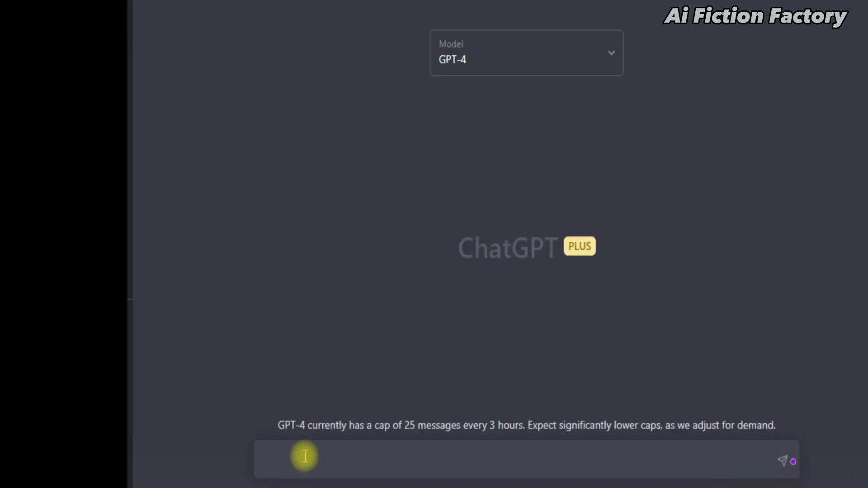
Paste and send GPT-4 the question about which prompt works best for generating story ideas.
type("What would be the best prompt you can recommend me to use with you to generate the best stories ideas")
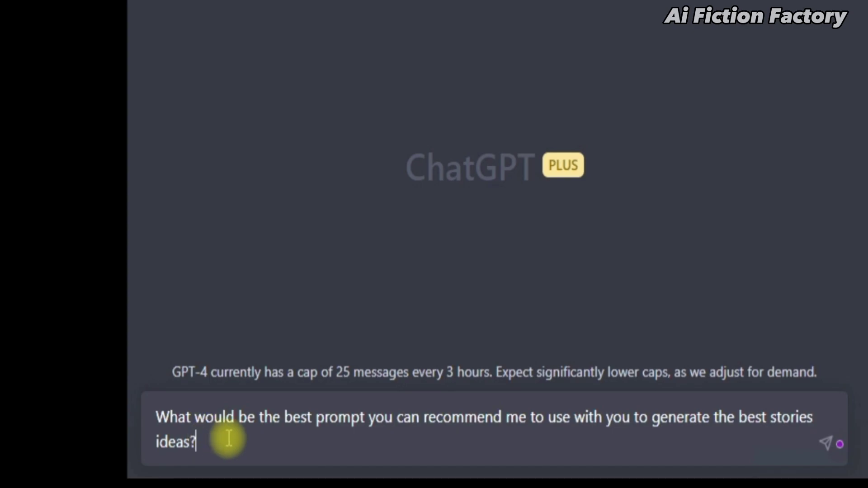
key("Return")
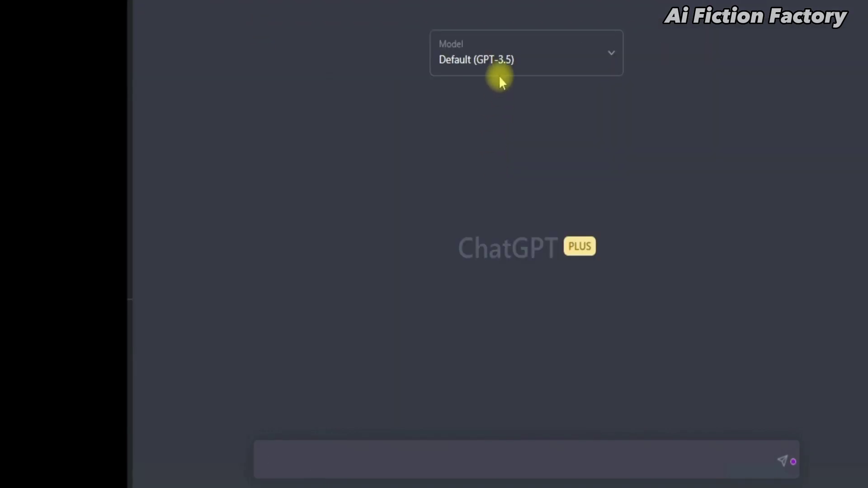
Send GPT-3.5 the pasted best-prompt question and read its six story prompt types.
left_click(296, 456)
type("What would be the best prompt you can recommend me to use with you to generate the best stories ideas")
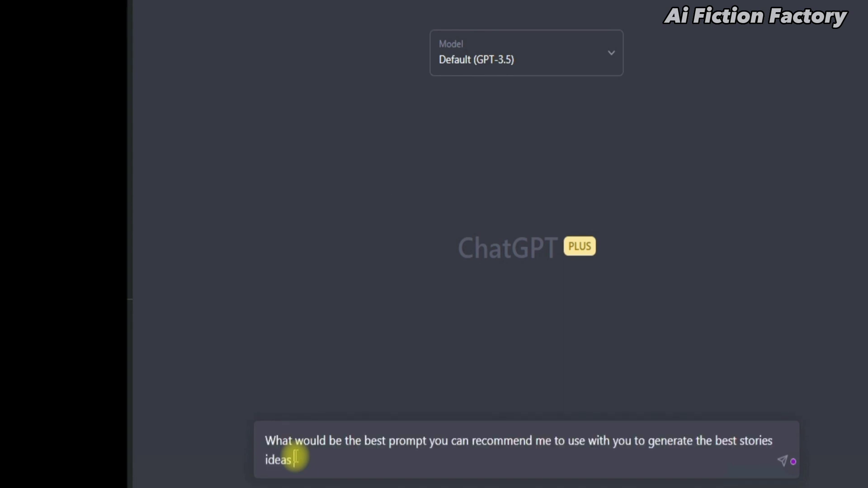
key("Return")
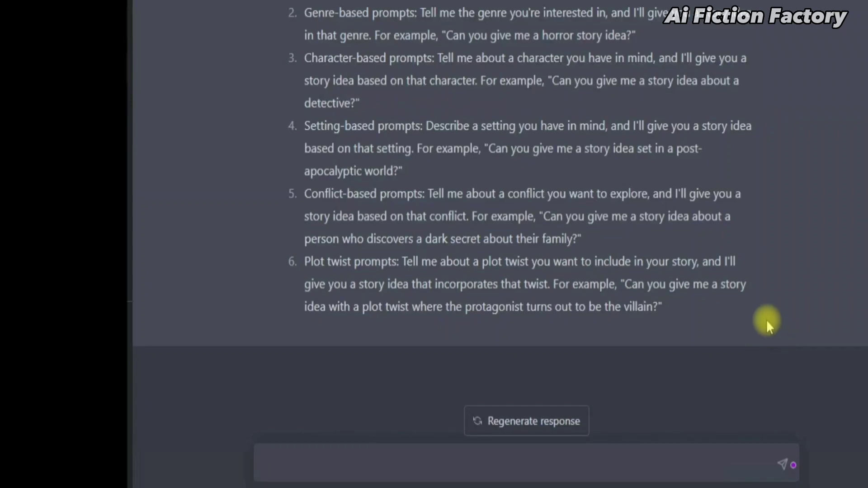
scroll(766, 319, "up", 5)
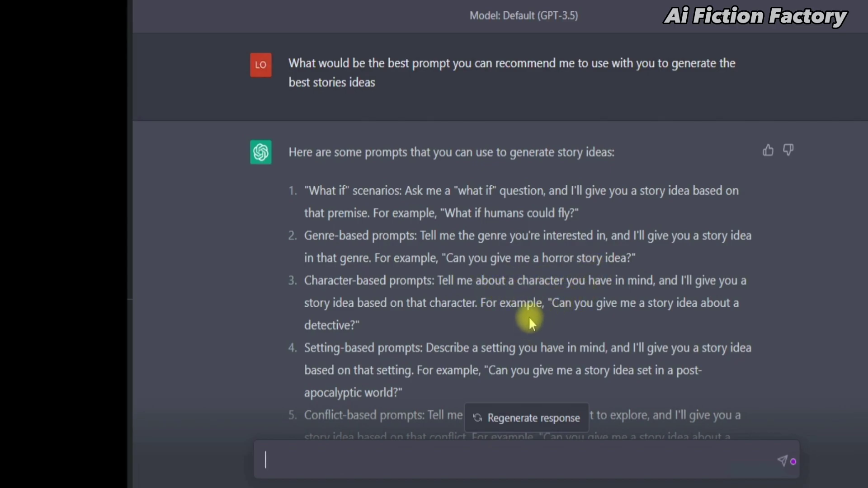
scroll(527, 316, "down", 4)
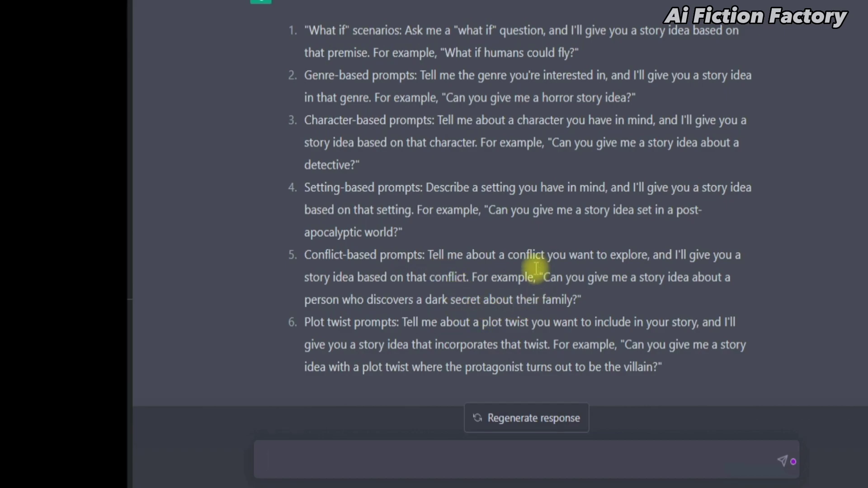
scroll(500, 236, "up", 3)
scroll(380, 257, "down", 2)
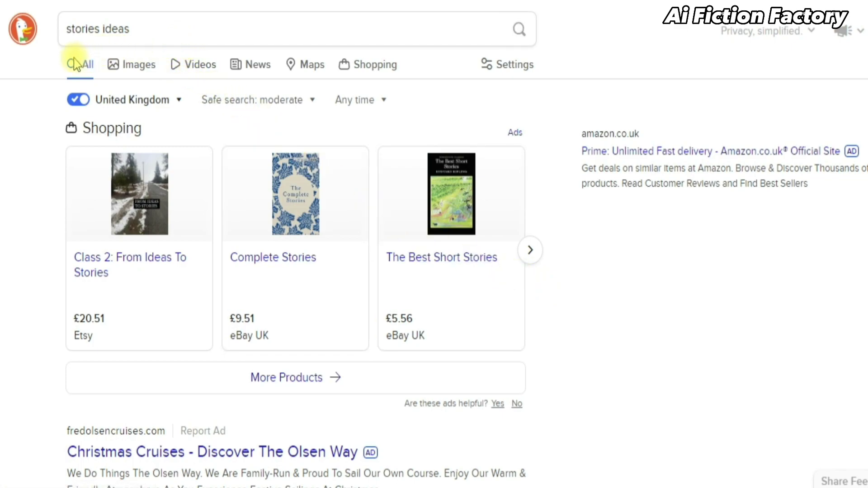
left_click(73, 36)
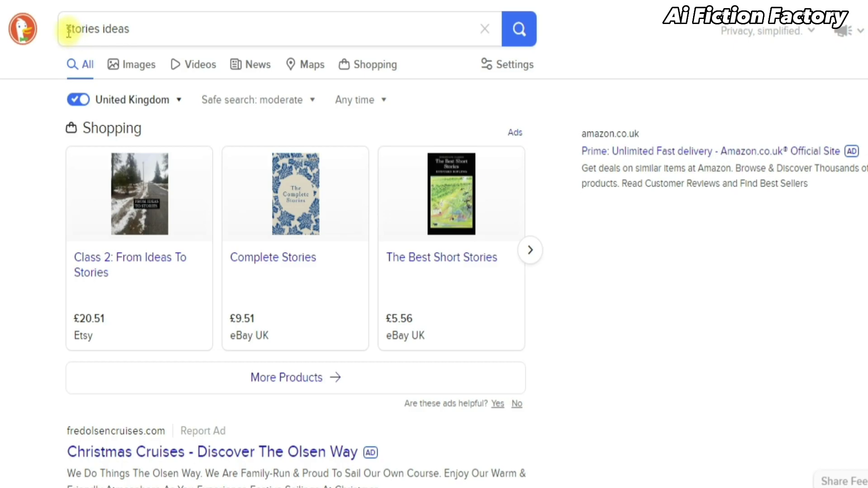
left_click_drag(69, 30, 151, 28)
key("ctrl+c")
left_click(610, 250)
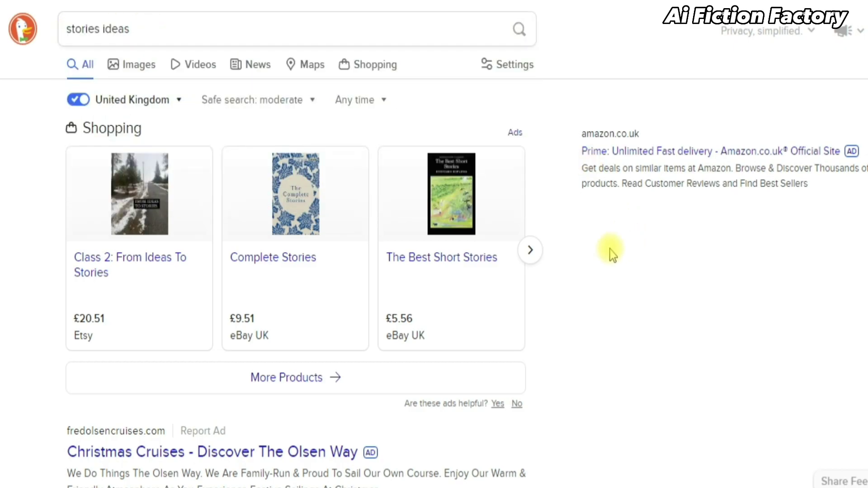
scroll(513, 227, "down", 9)
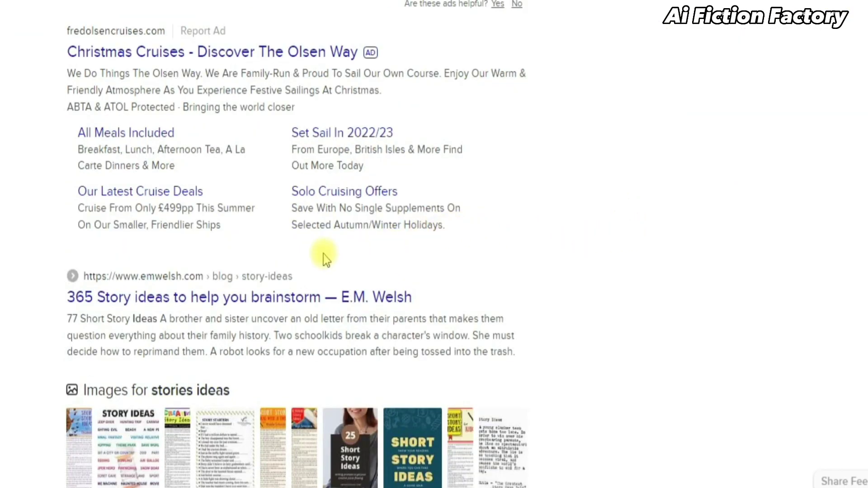
scroll(323, 258, "down", 2)
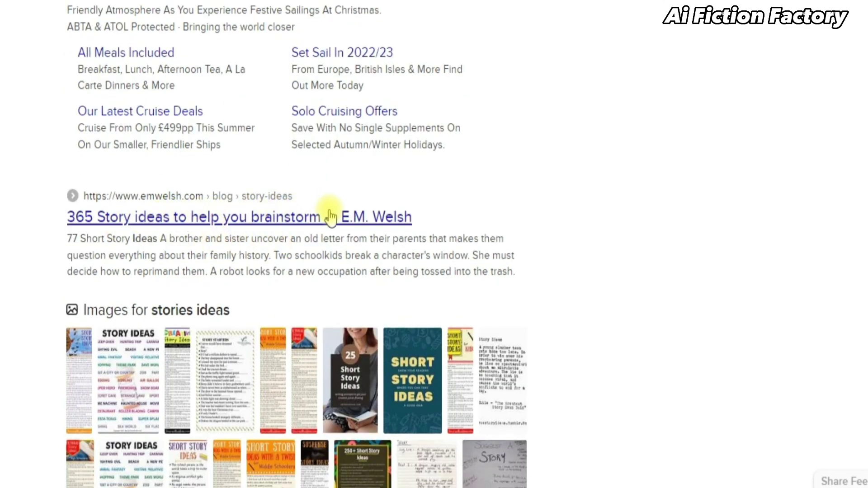
scroll(330, 216, "down", 10)
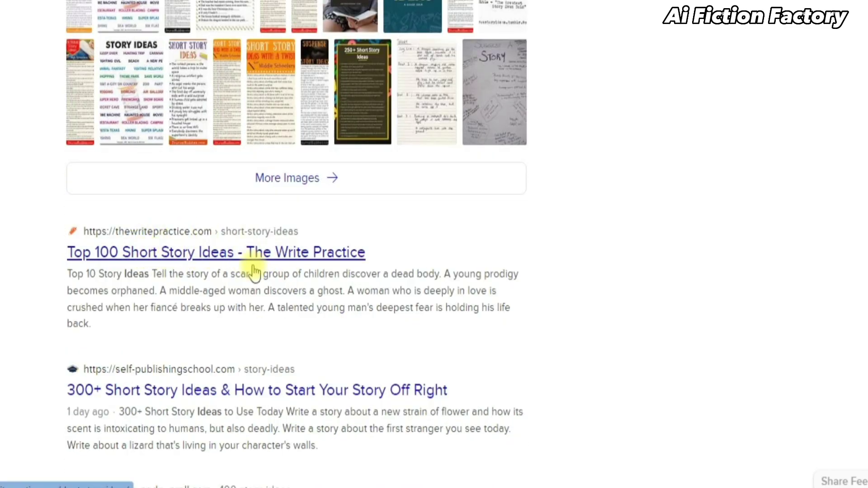
scroll(254, 273, "down", 2)
scroll(461, 319, "down", 2)
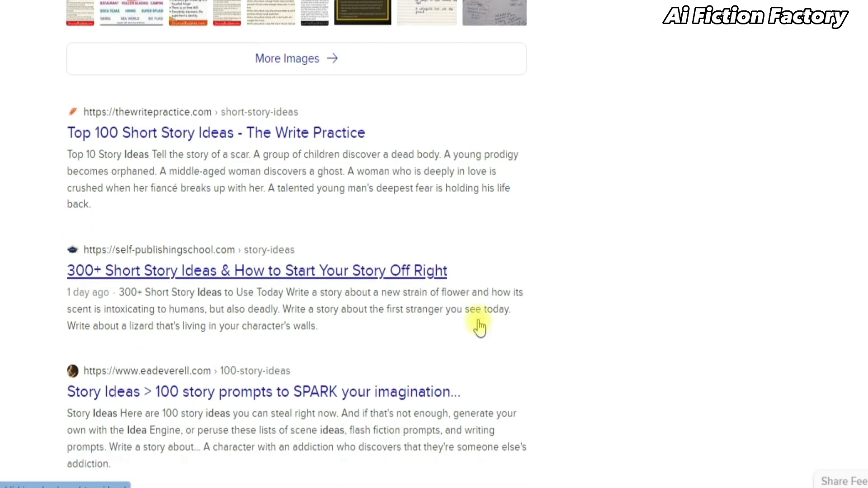
scroll(479, 330, "down", 1)
scroll(429, 334, "down", 2)
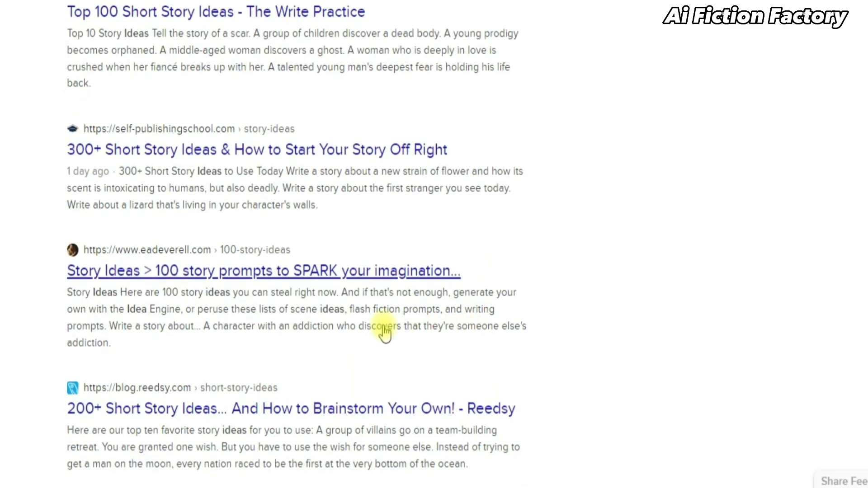
Open the 100 Story Ideas article on eadeverell.com and scroll down its numbered list.
left_click(310, 271)
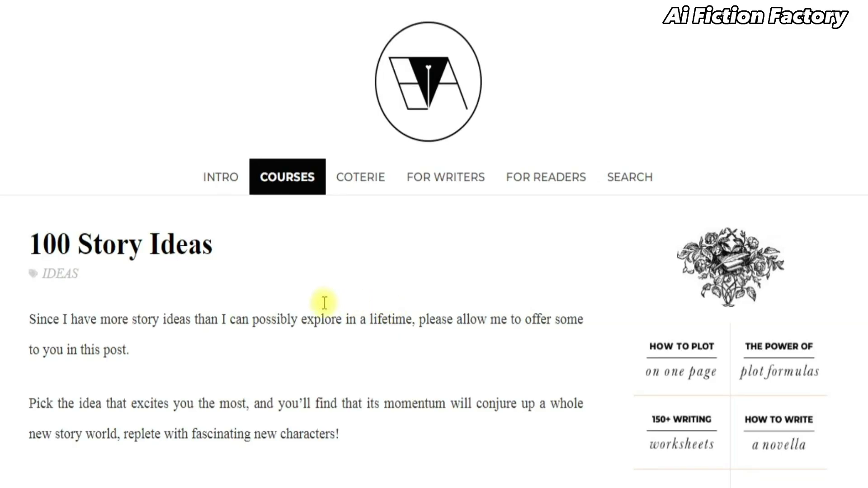
scroll(169, 342, "down", 2)
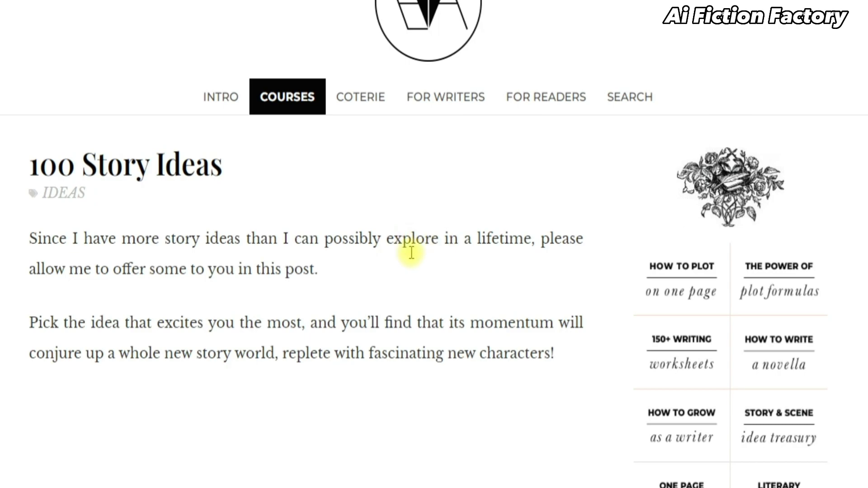
scroll(234, 296, "down", 2)
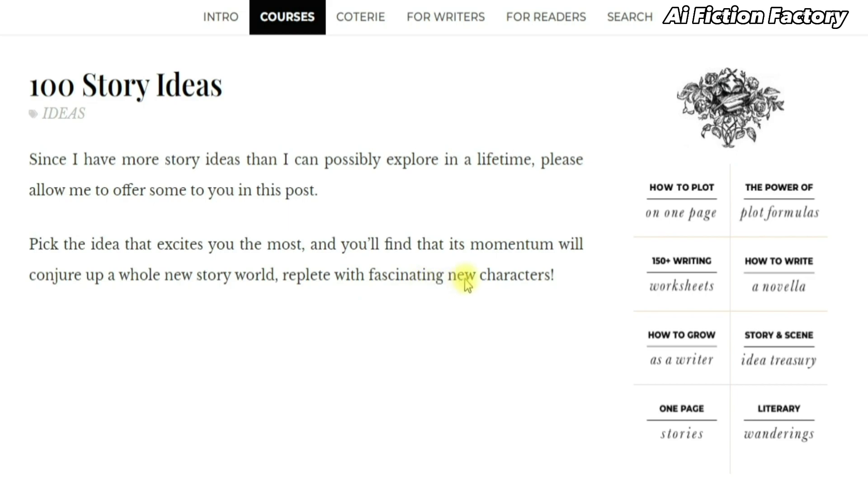
scroll(468, 284, "down", 9)
scroll(429, 282, "down", 10)
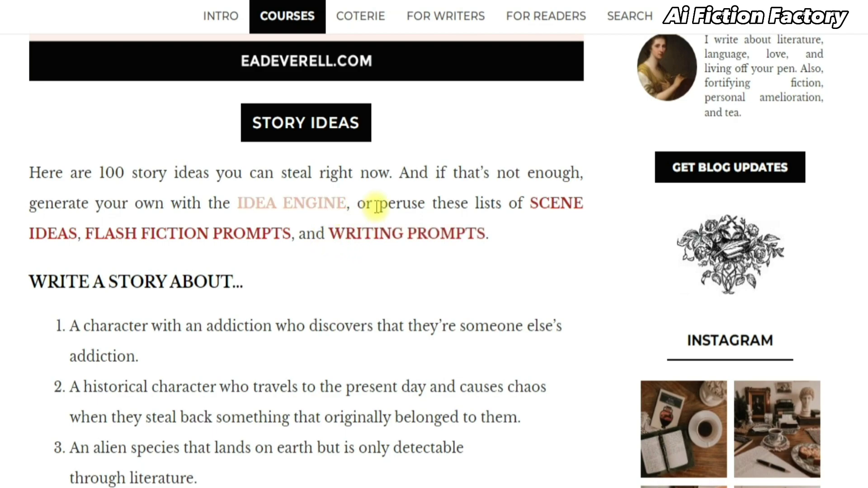
scroll(312, 235, "down", 2)
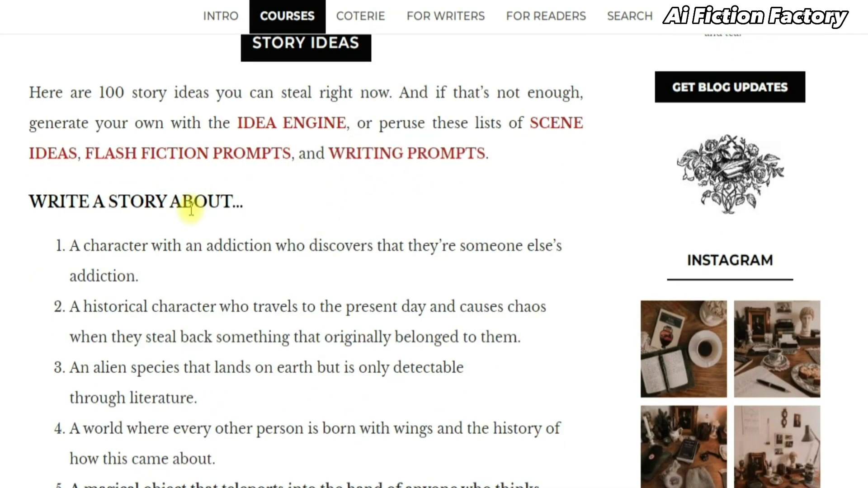
scroll(188, 208, "down", 2)
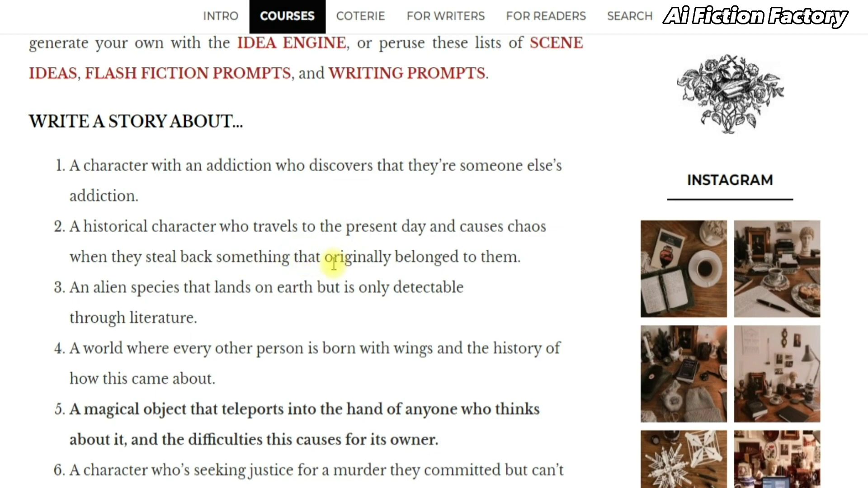
scroll(300, 272, "down", 2)
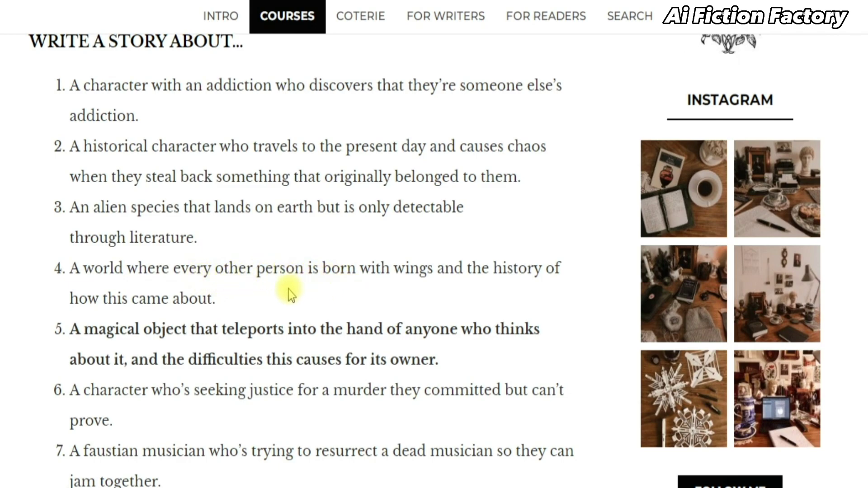
scroll(277, 293, "down", 2)
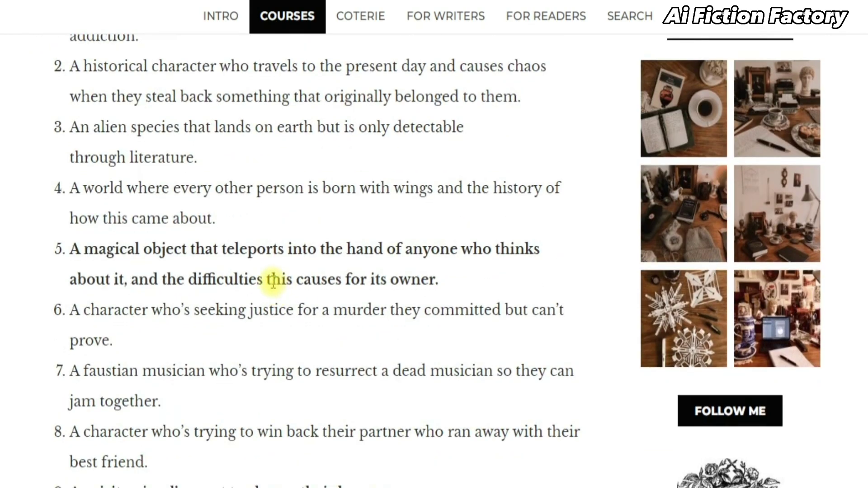
scroll(240, 271, "down", 3)
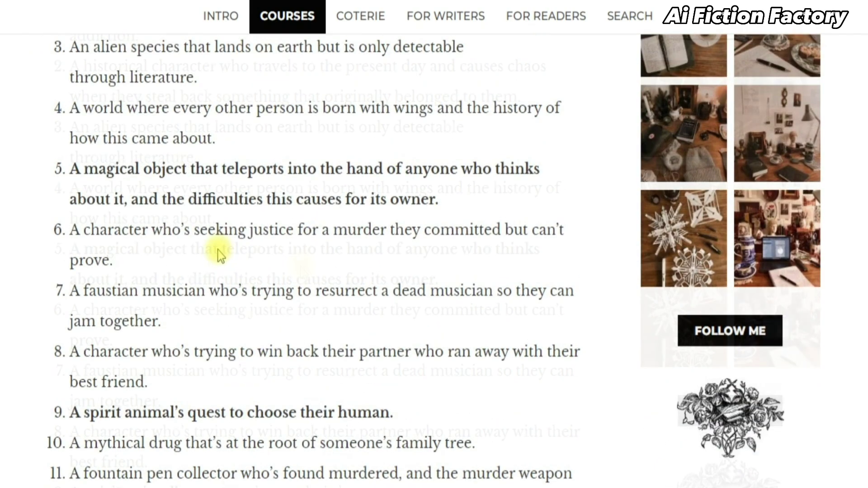
Copy story idea 17, the knight who spends five years breaking a witch's spell.
scroll(209, 267, "down", 2)
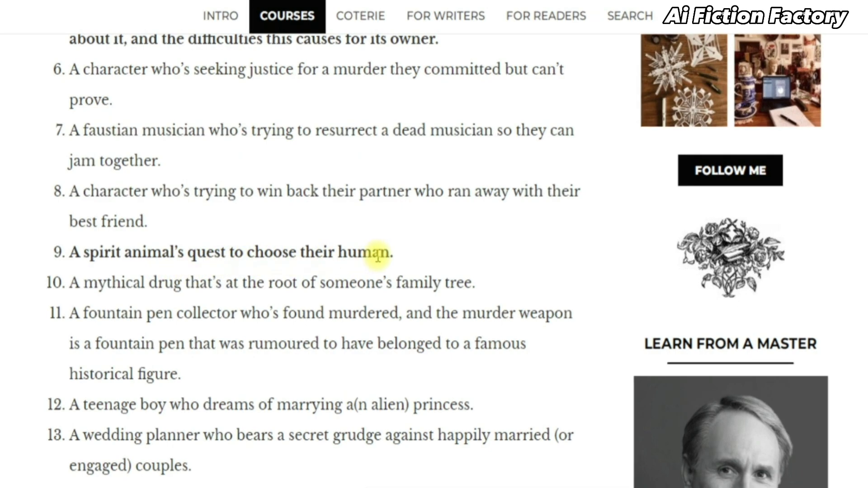
scroll(377, 256, "down", 6)
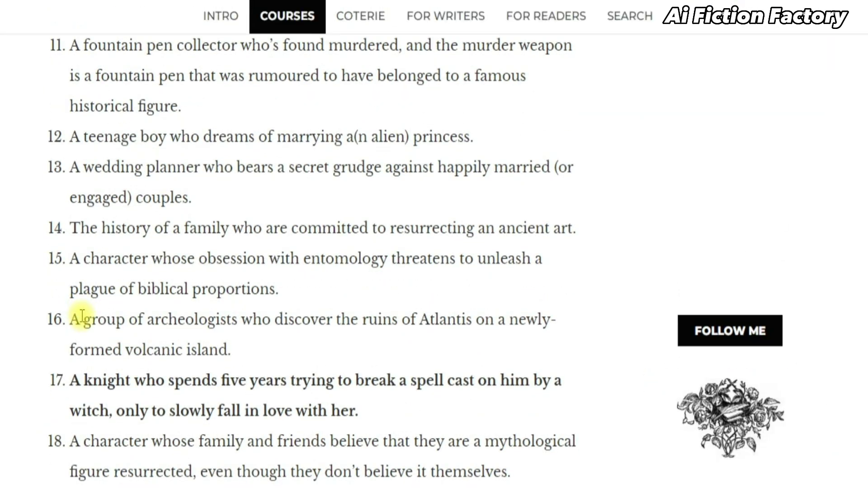
left_click_drag(72, 380, 384, 397)
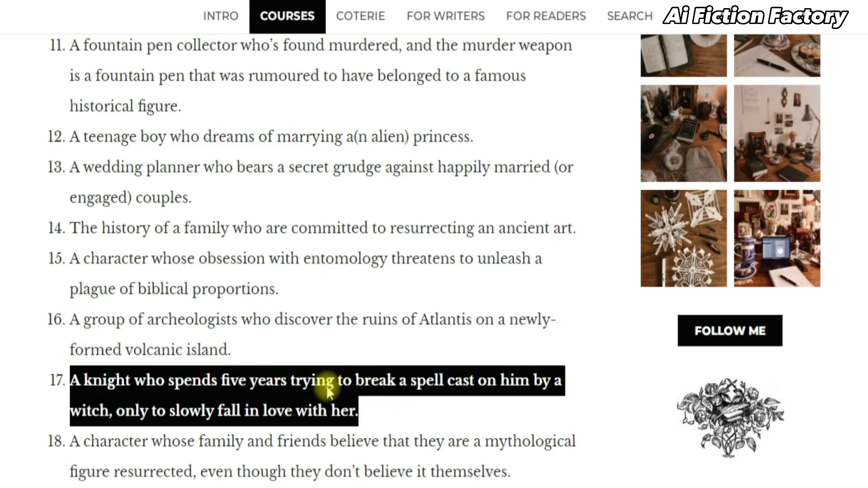
right_click(327, 387)
left_click(373, 393)
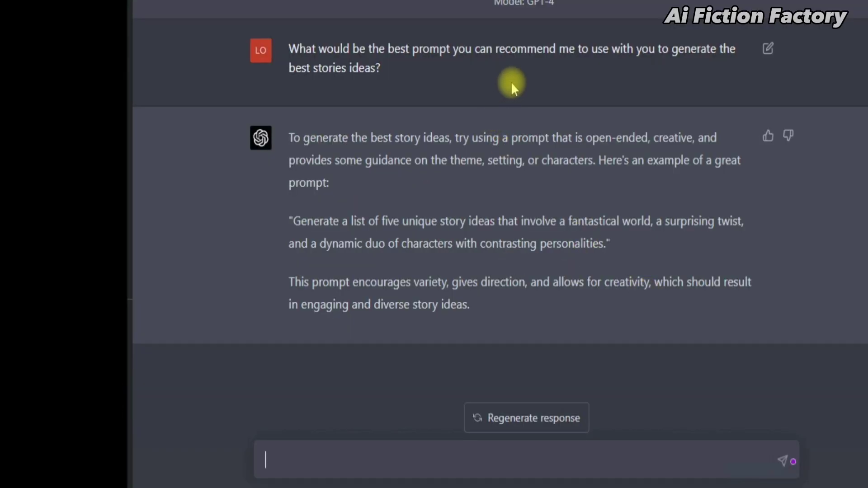
Send GPT-4 'write a story about' followed by the pasted knight-and-witch idea.
scroll(514, 79, "up", 1)
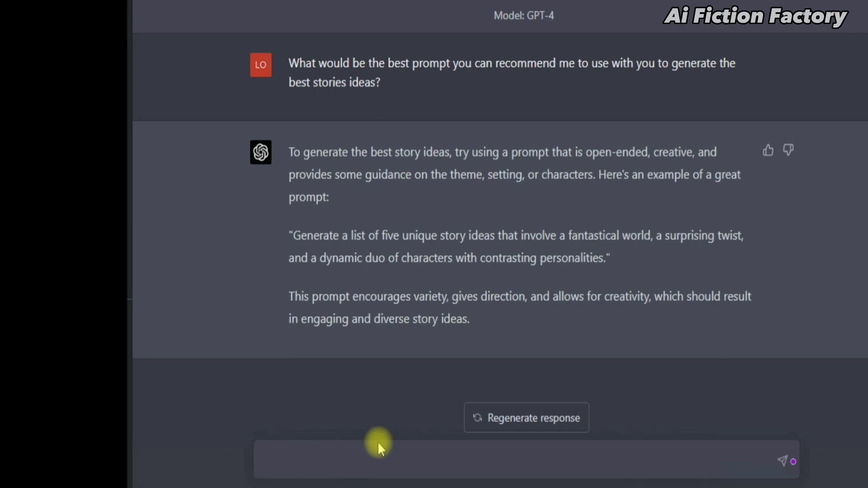
key("ctrl+v")
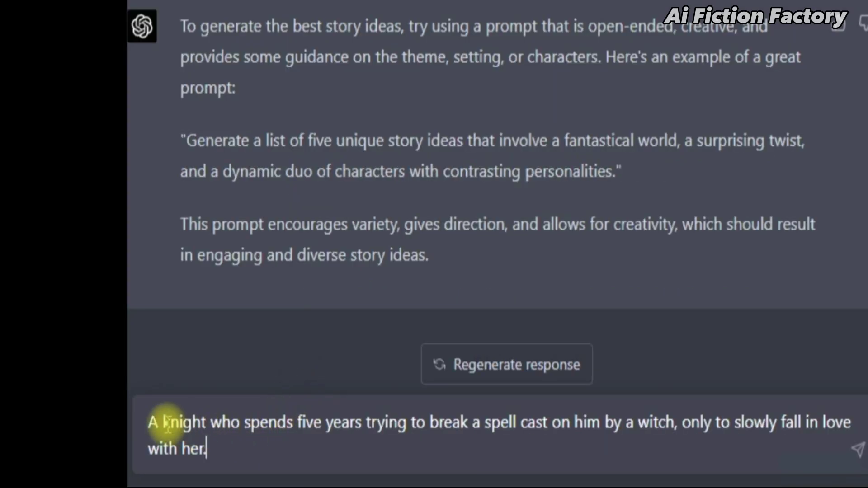
key("ctrl+Home")
type("write a stor")
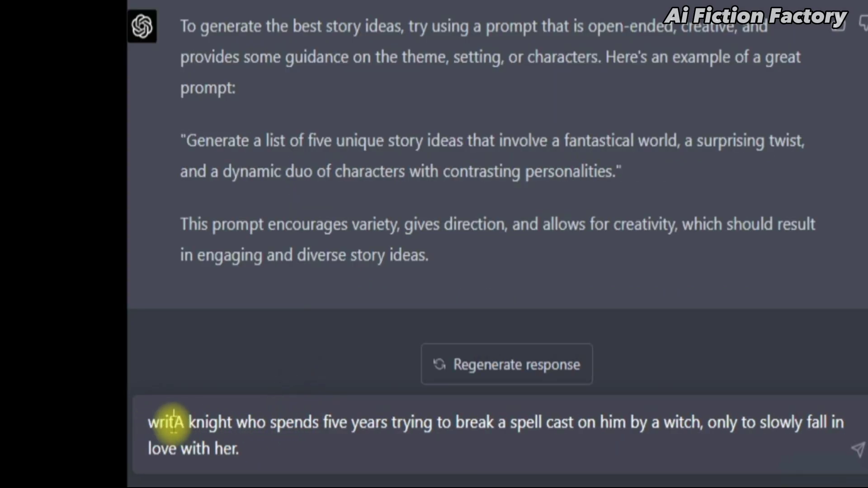
type("y about")
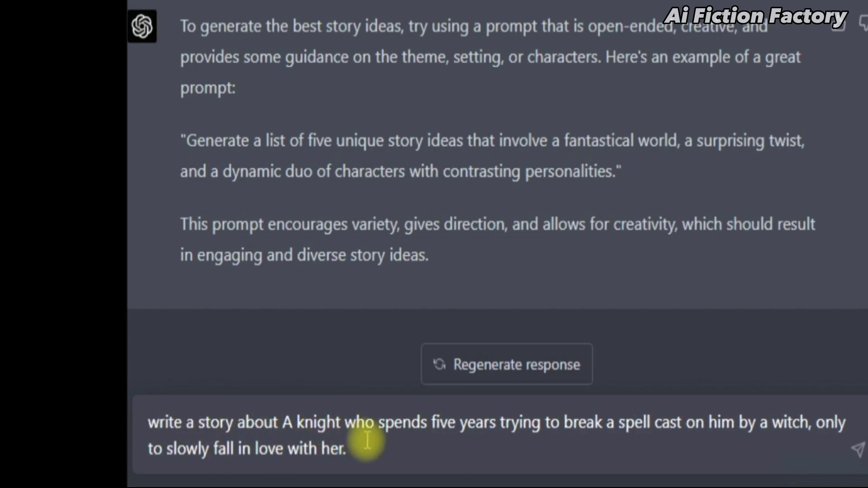
left_click(384, 452)
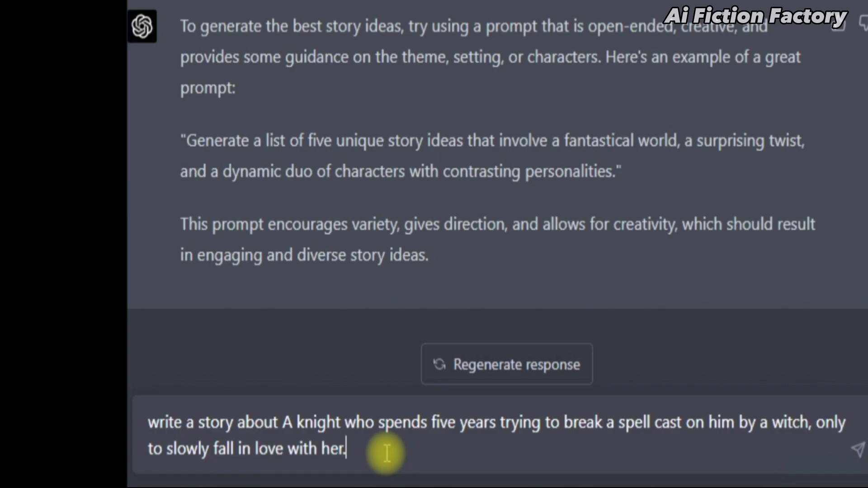
key("Return")
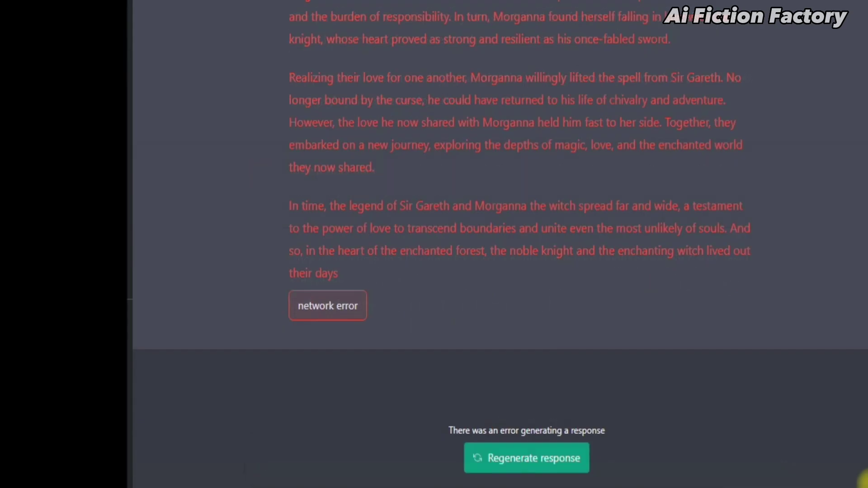
Copy the cut-off Sir Gareth and Morganna story text.
scroll(500, 190, "up", 9)
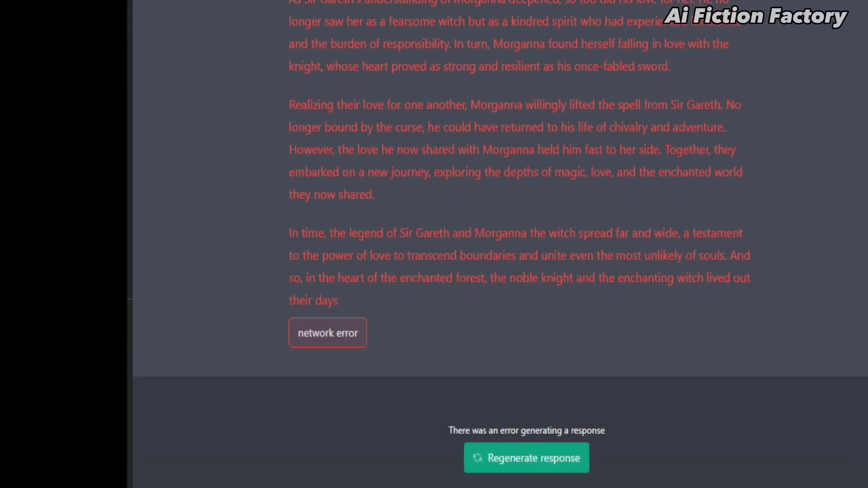
scroll(289, 154, "up", 12)
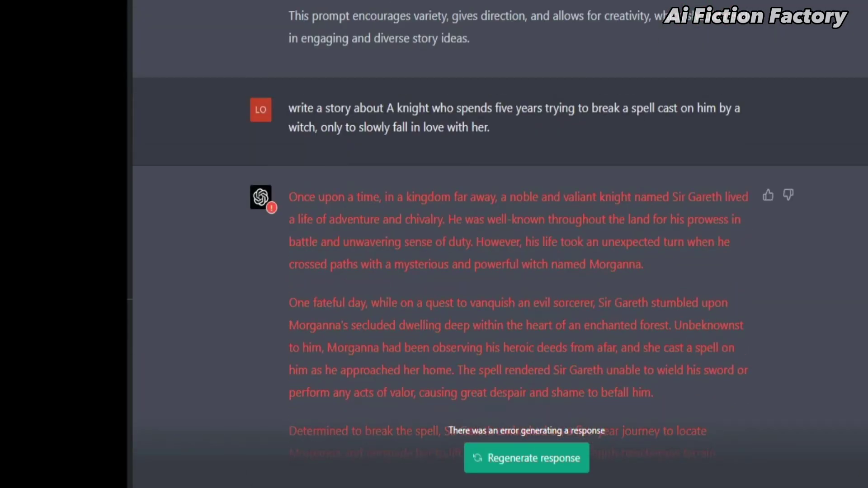
left_click_drag(290, 156, 512, 277)
scroll(525, 294, "down", 10)
scroll(558, 291, "down", 10)
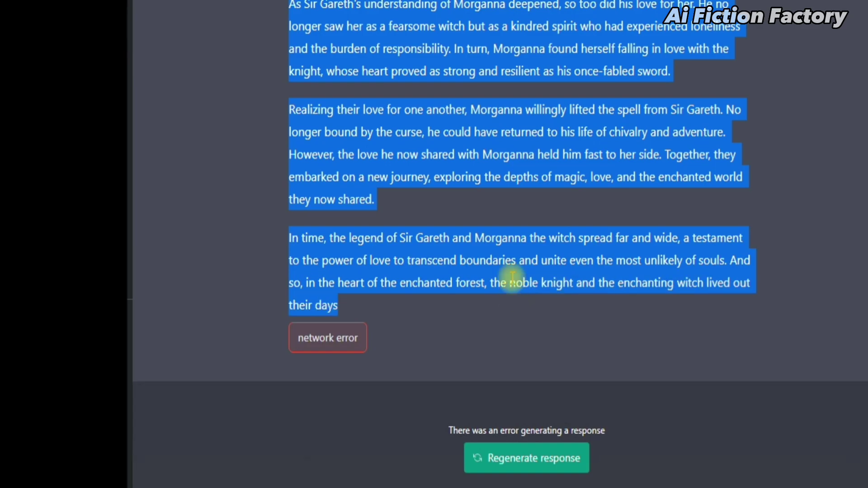
right_click(514, 152)
left_click(543, 158)
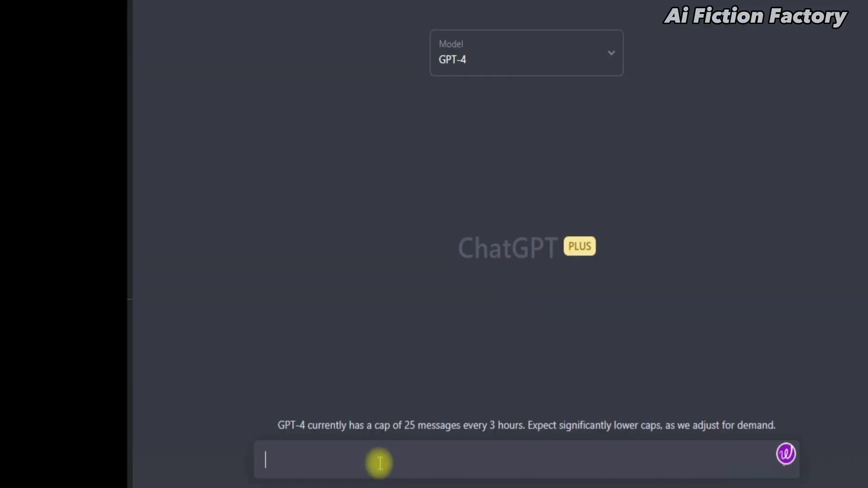
Send 'finish this story:' with the pasted story and read GPT-4's continuation.
type("finish this story:")
key("ctrl+v")
key("Return")
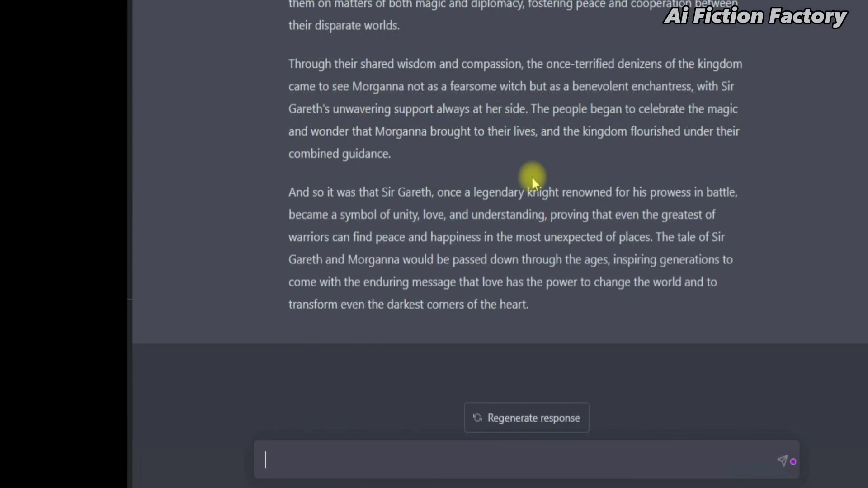
scroll(530, 177, "up", 8)
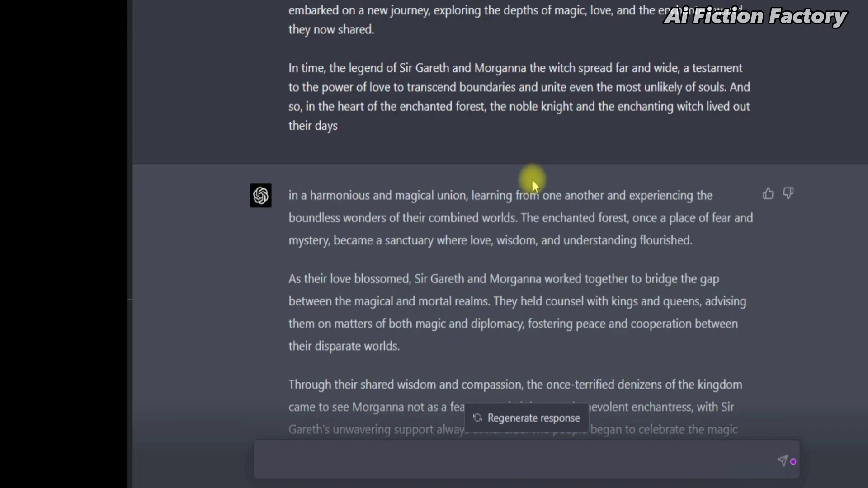
scroll(524, 208, "up", 5)
scroll(449, 171, "up", 5)
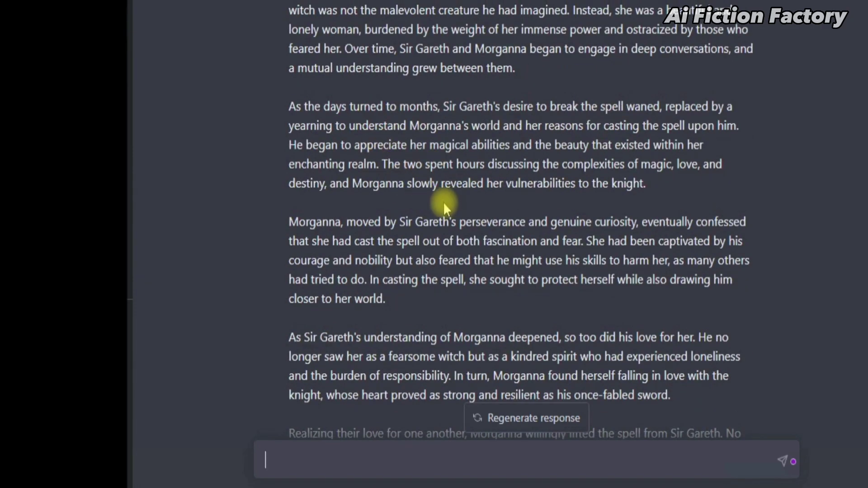
scroll(443, 201, "up", 5)
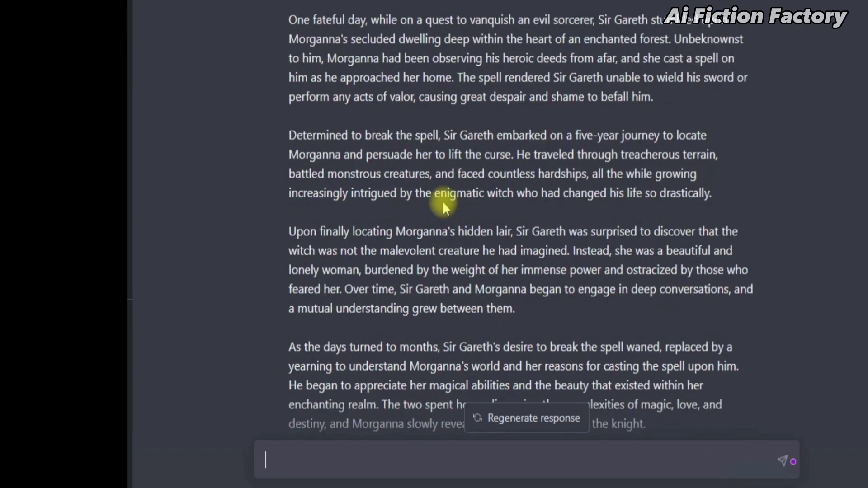
scroll(443, 201, "up", 5)
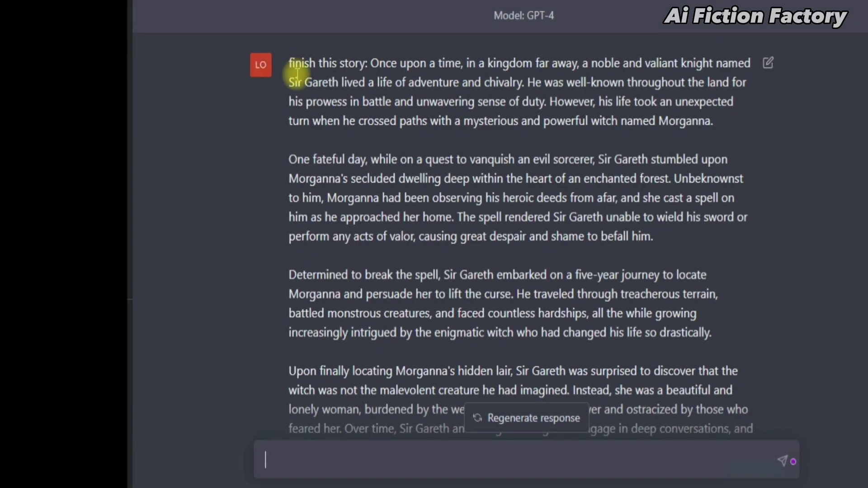
Type 'rewrite this with a curious tone' and select the word 'curious'.
type("rewrite this ")
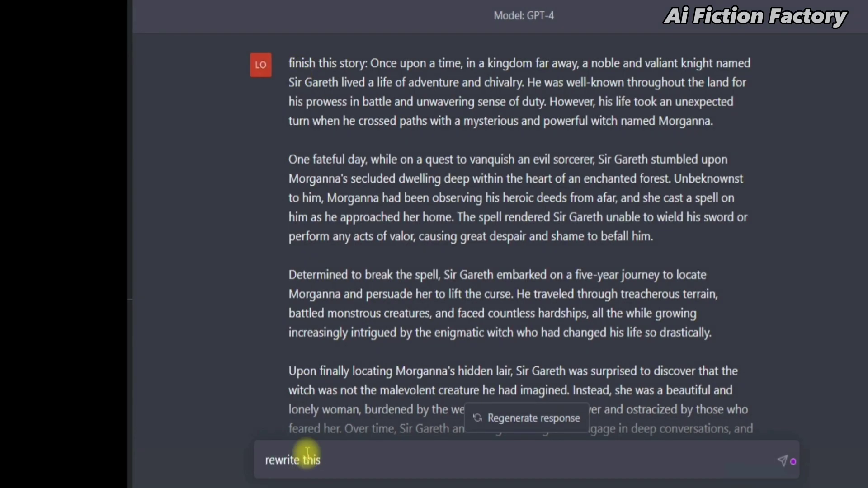
type("with a curious tone")
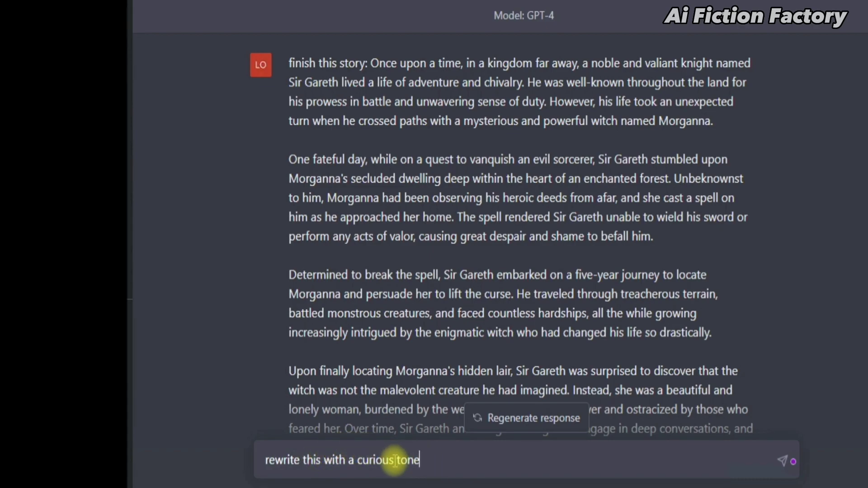
left_click_drag(394, 461, 360, 463)
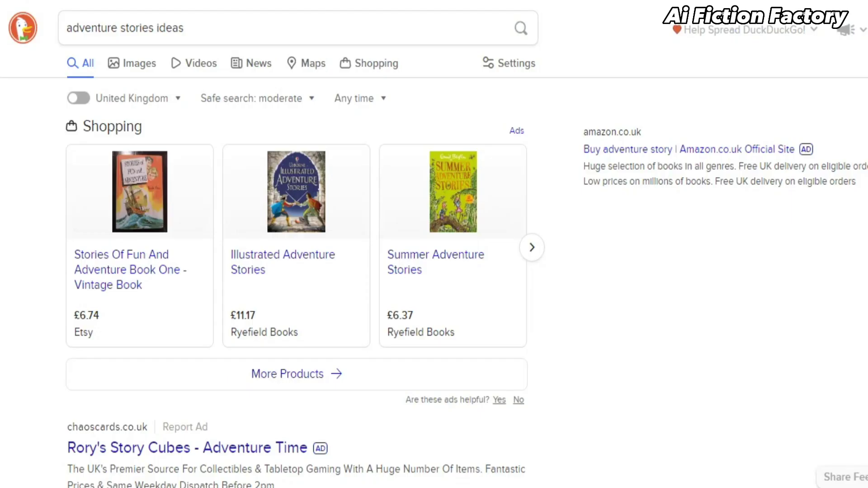
scroll(435, 245, "down", 5)
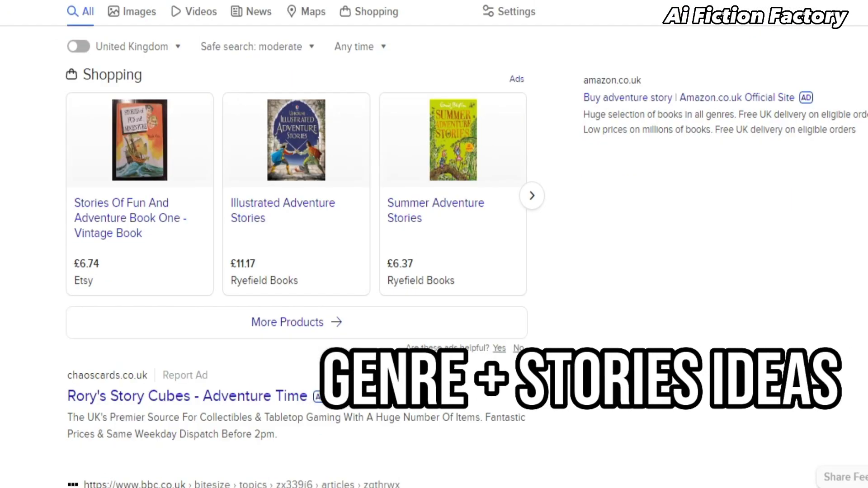
scroll(434, 244, "down", 7)
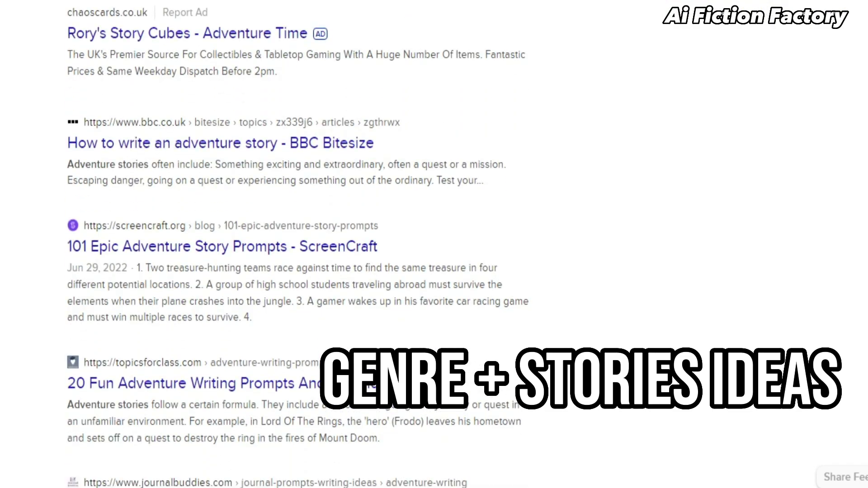
scroll(434, 244, "down", 2)
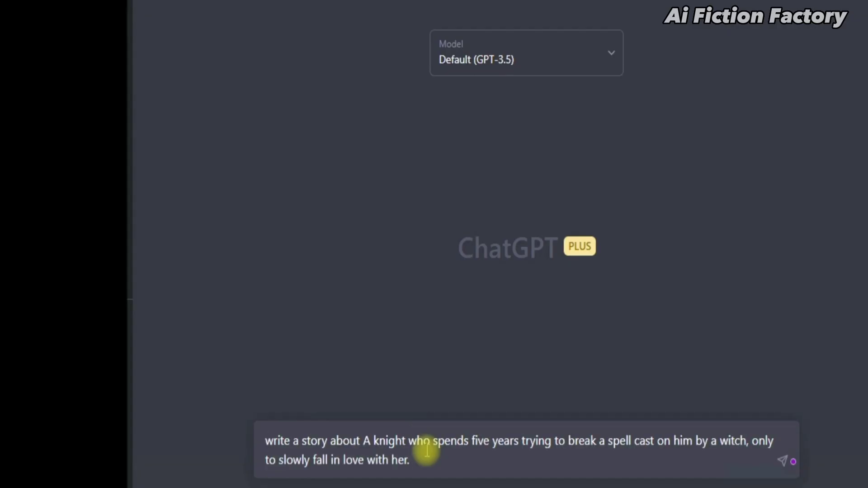
Send the knight-and-witch story request to GPT-3.5 and read through its generated story.
key("Return")
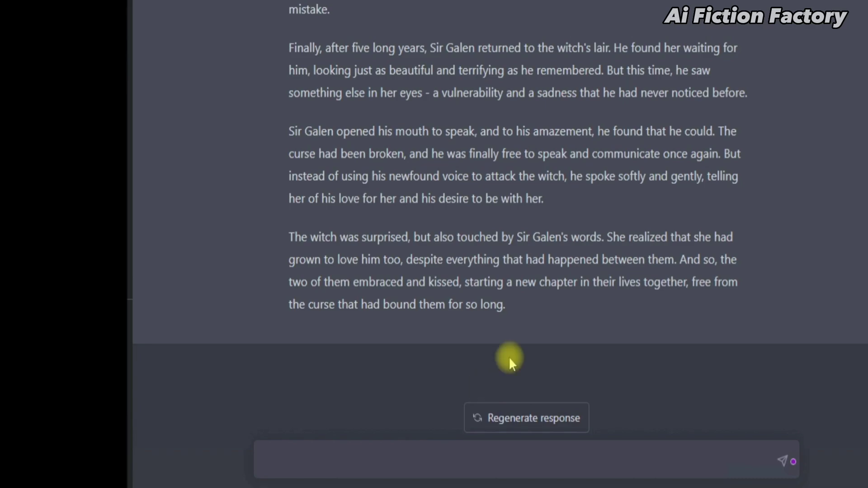
scroll(549, 332, "up", 20)
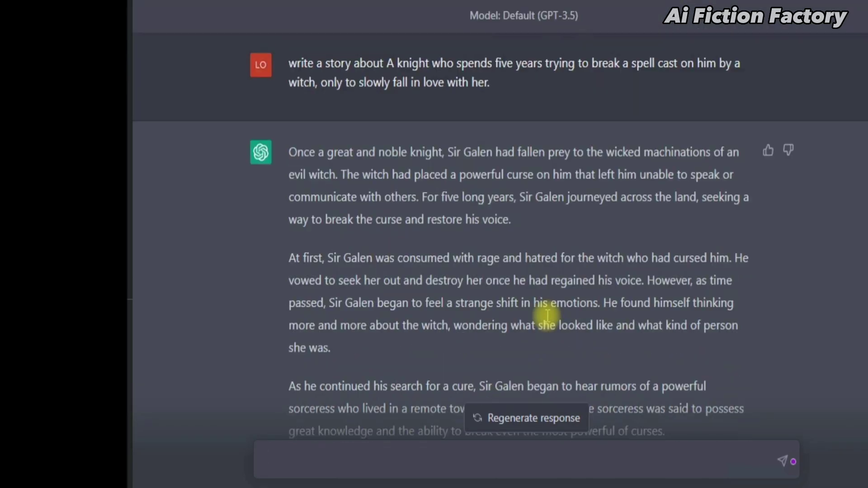
scroll(547, 322, "down", 4)
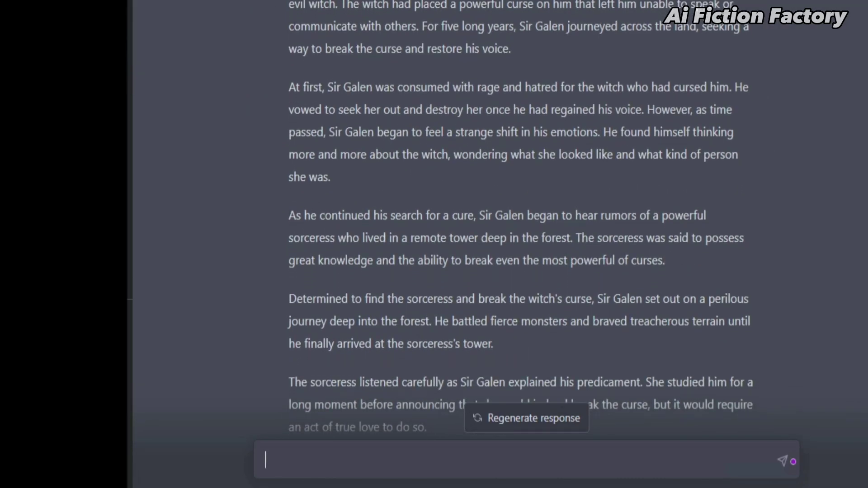
scroll(519, 212, "down", 1)
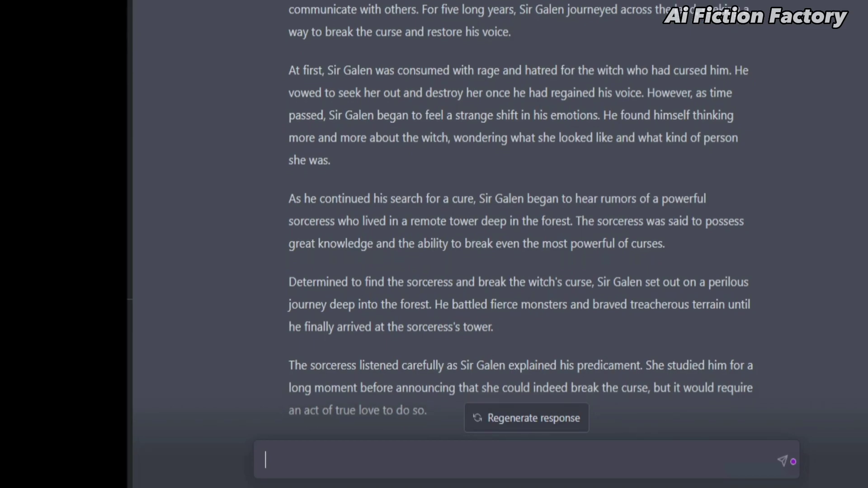
scroll(520, 221, "down", 2)
scroll(520, 221, "down", 2)
scroll(520, 222, "down", 2)
scroll(521, 222, "down", 1)
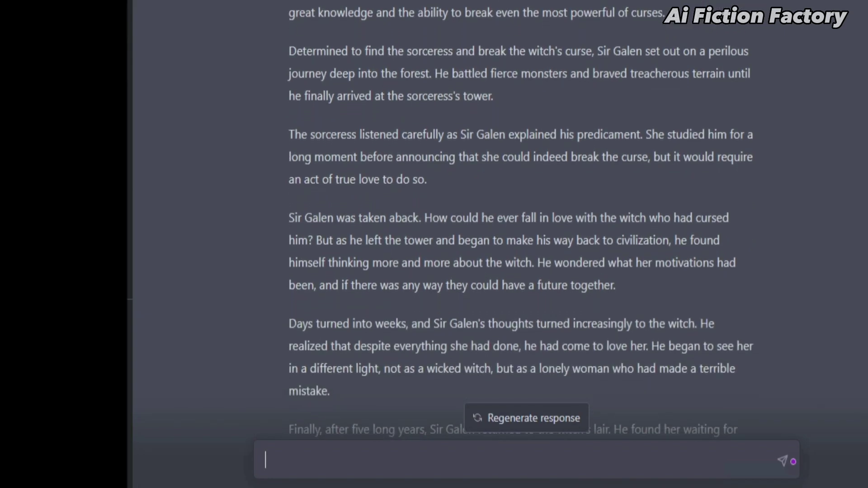
scroll(520, 222, "down", 2)
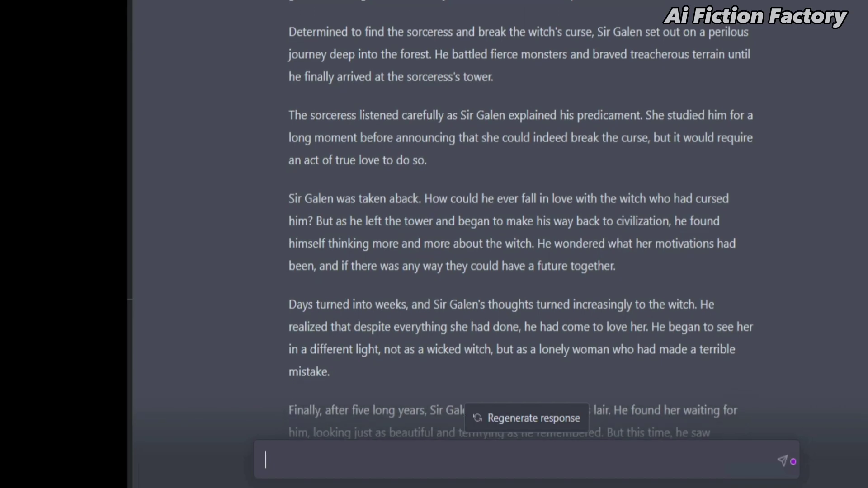
scroll(520, 222, "down", 3)
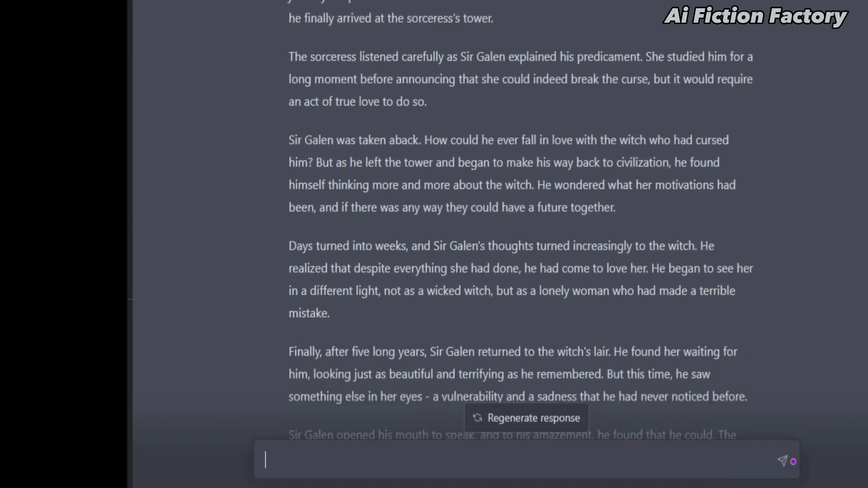
scroll(520, 222, "down", 3)
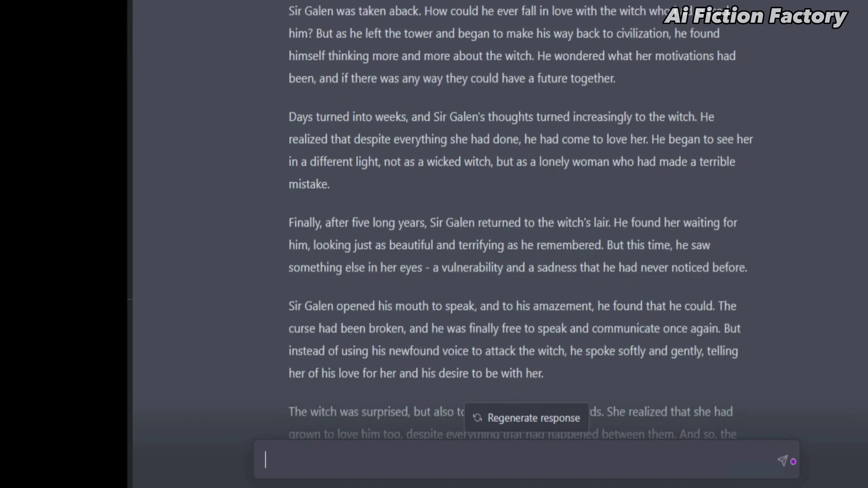
scroll(520, 222, "down", 2)
scroll(520, 222, "down", 3)
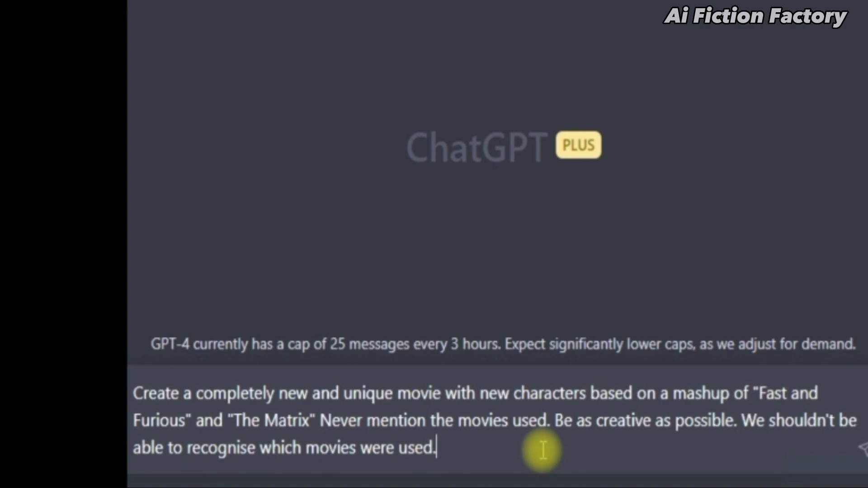
Send the Fast and Furious–Matrix mashup prompt to GPT-4 and review its 'Velocity: Code of Illusion' reply.
key("Return")
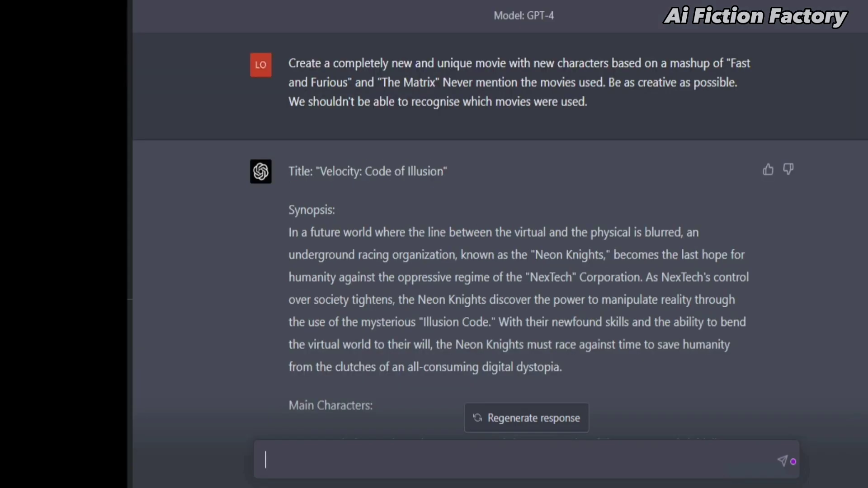
scroll(500, 219, "down", 3)
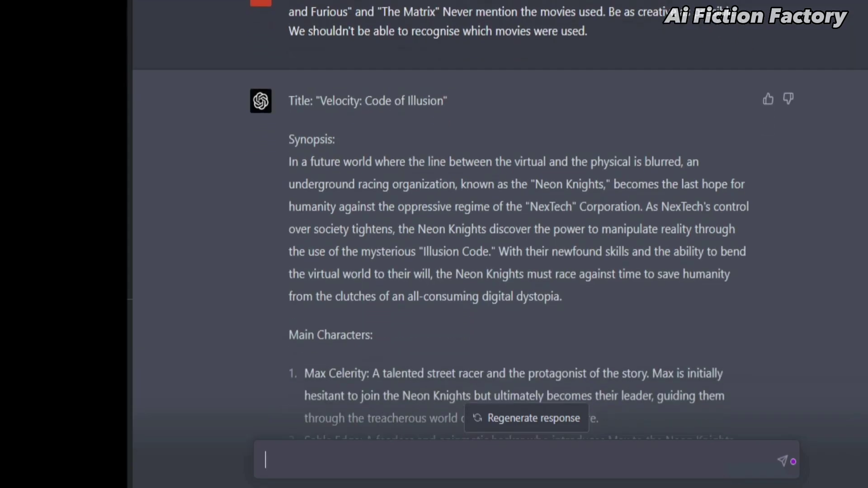
scroll(500, 220, "down", 2)
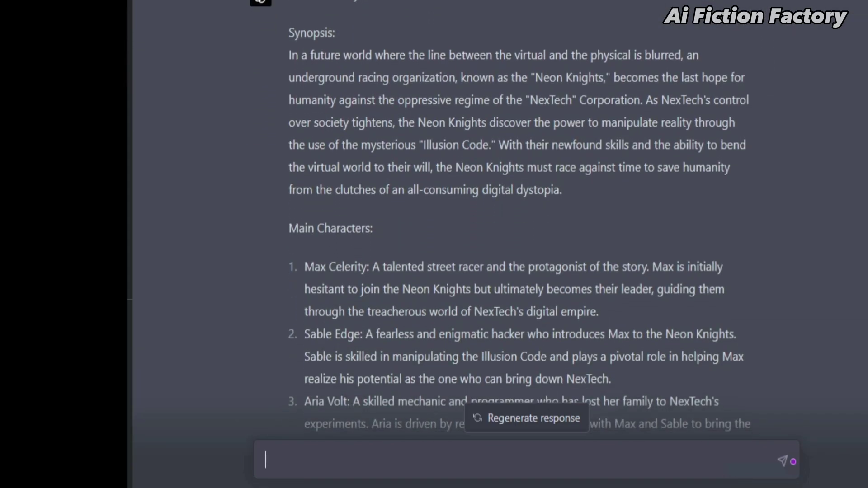
scroll(500, 220, "down", 2)
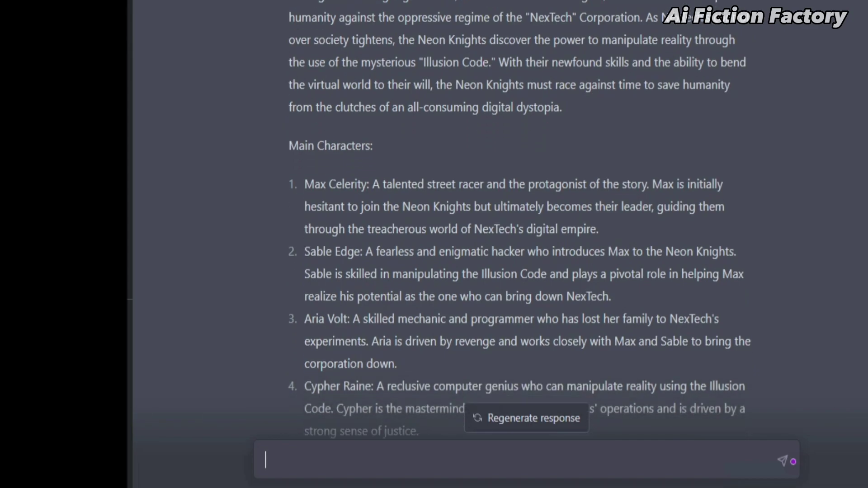
scroll(500, 220, "down", 5)
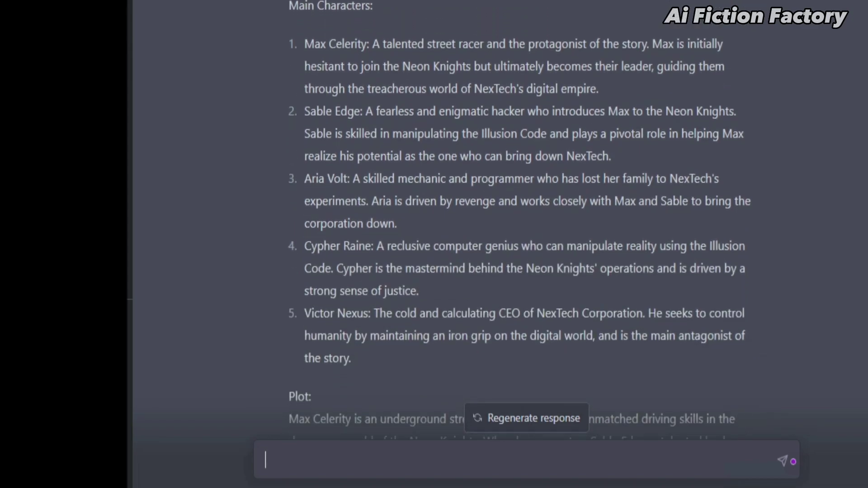
scroll(501, 219, "down", 6)
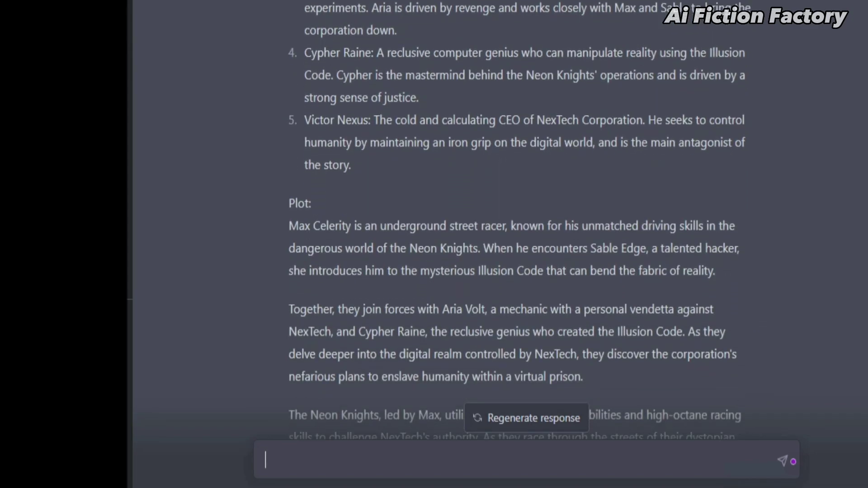
scroll(501, 220, "down", 3)
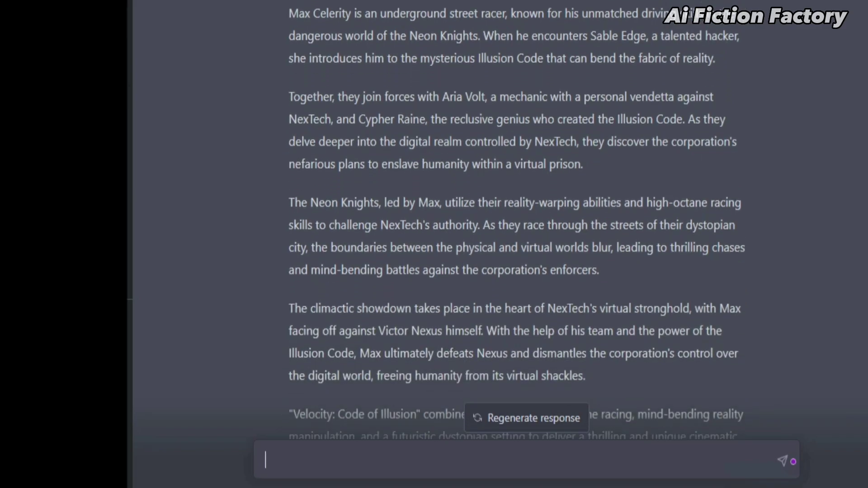
scroll(501, 220, "down", 1)
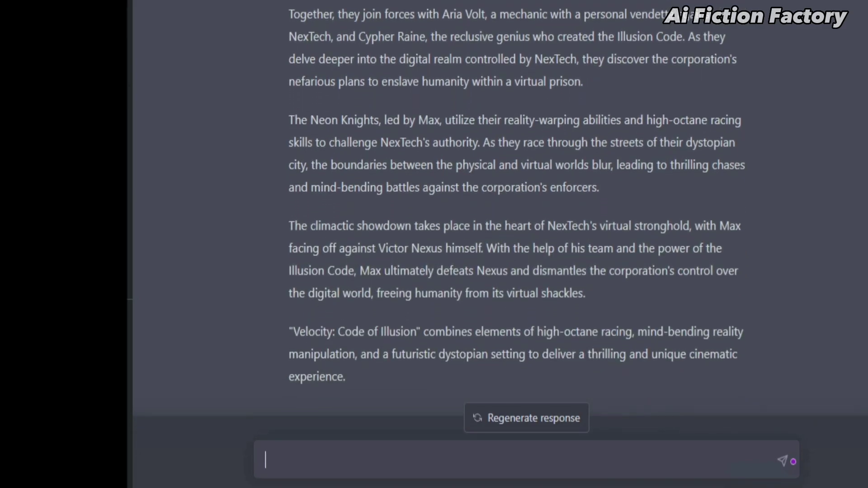
scroll(500, 220, "up", 15)
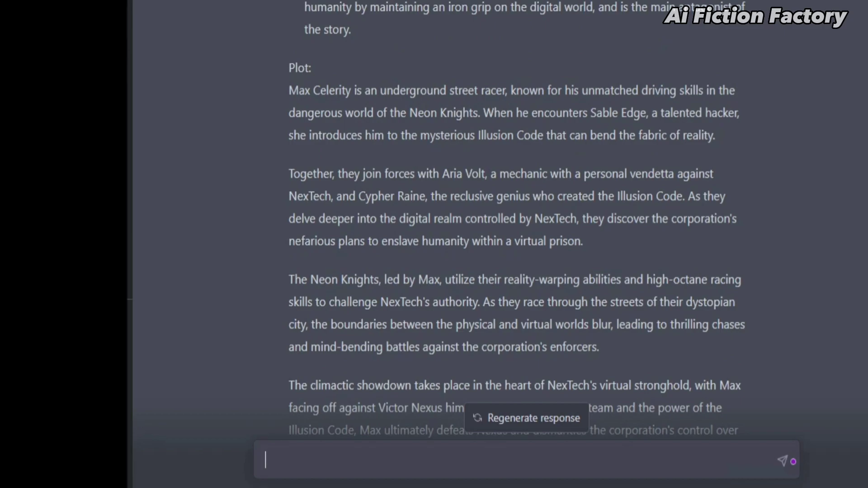
scroll(500, 220, "up", 1)
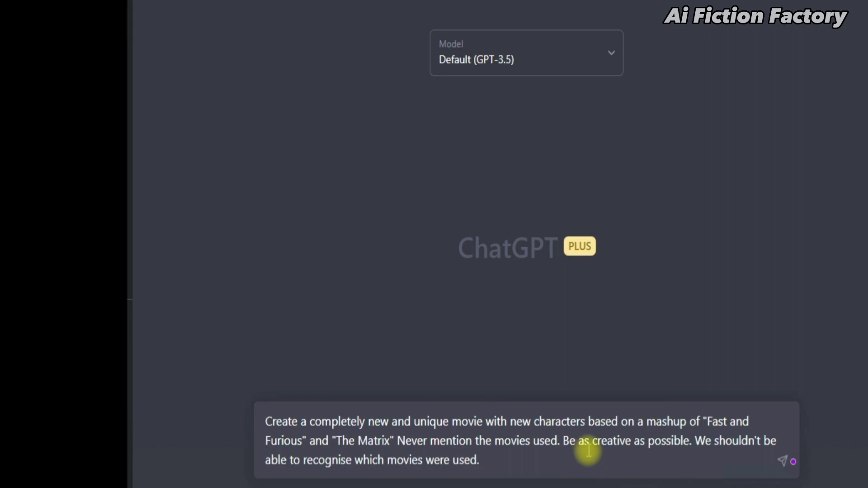
Send the mashup prompt to GPT-3.5 and check its 'The Velocity Program' synopsis.
key("Return")
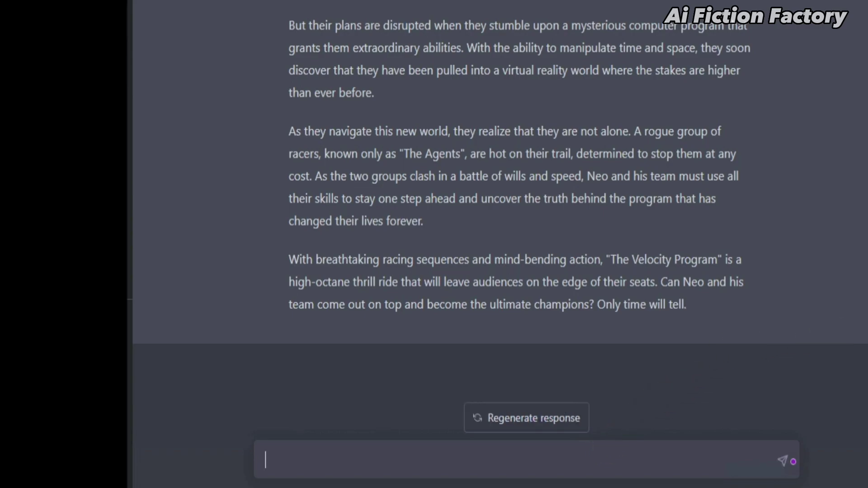
scroll(501, 219, "up", 3)
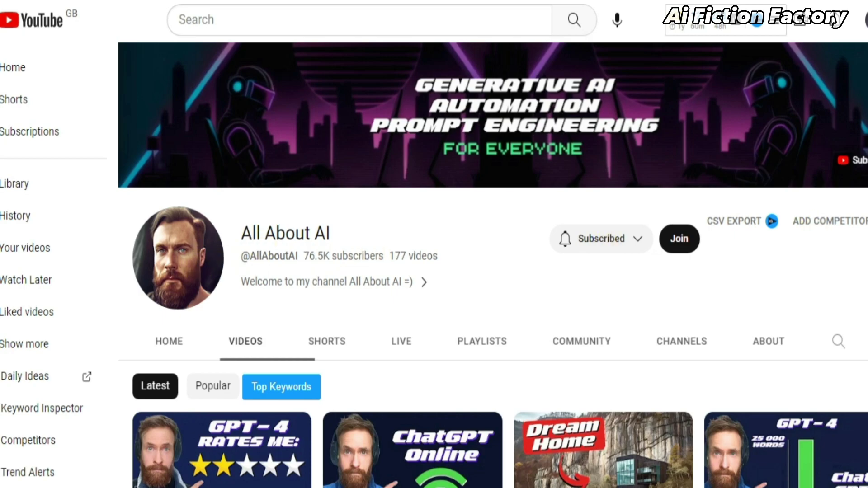
scroll(493, 264, "down", 5)
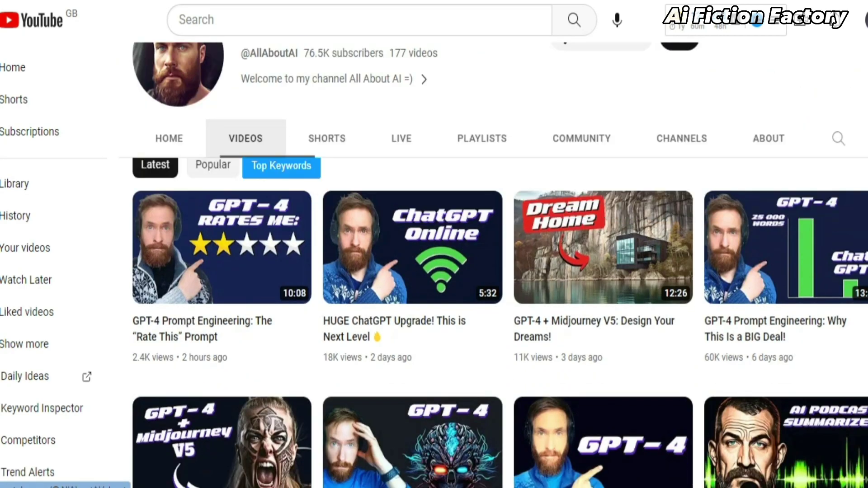
scroll(493, 264, "down", 8)
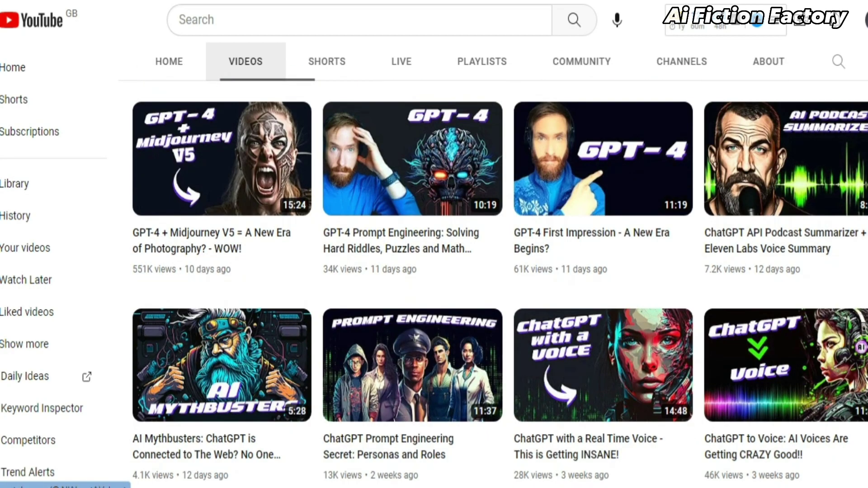
scroll(493, 265, "down", 3)
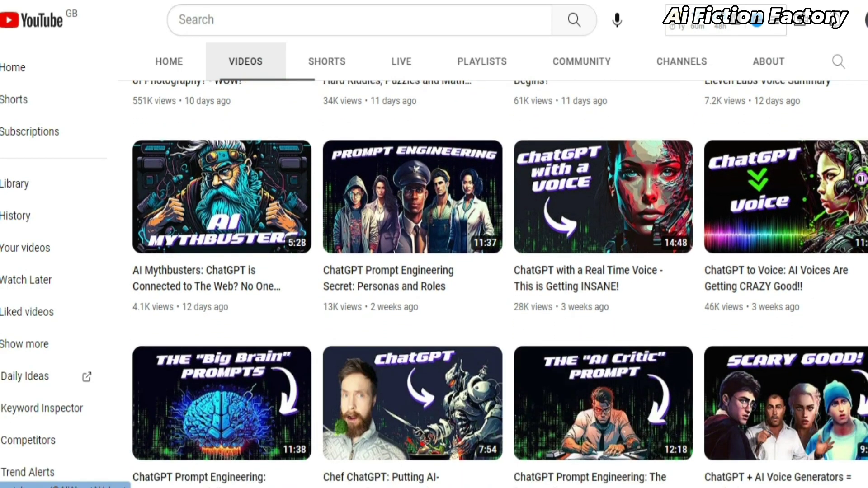
scroll(493, 264, "down", 4)
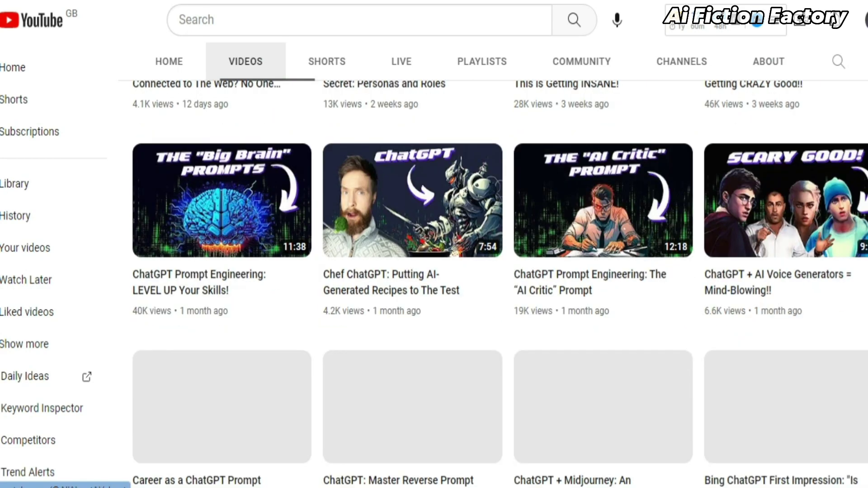
scroll(493, 264, "down", 1)
scroll(493, 265, "down", 2)
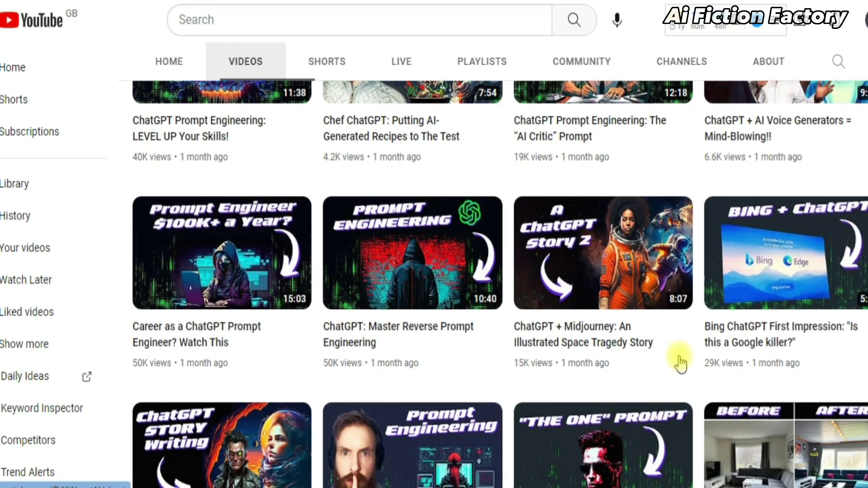
mouse_move(625, 292)
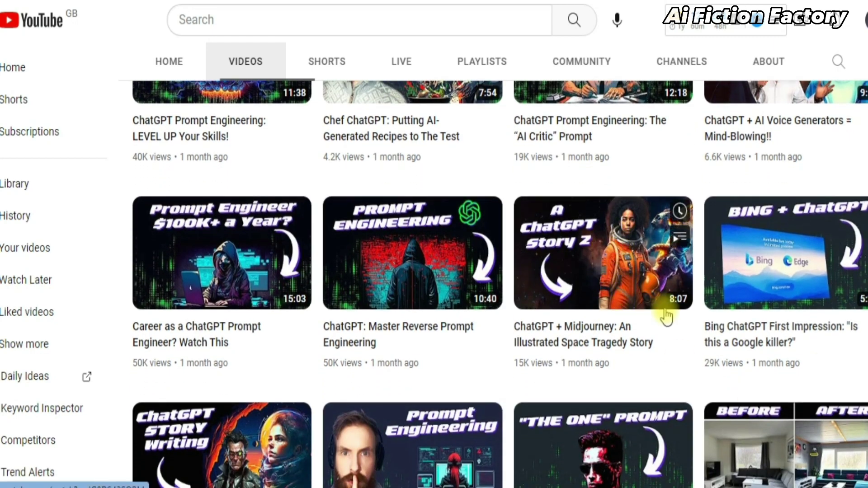
scroll(816, 307, "down", 1)
scroll(605, 362, "down", 2)
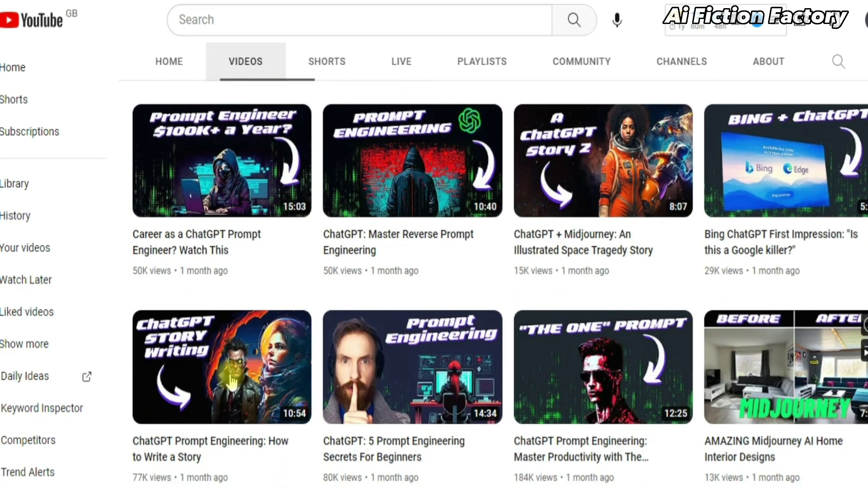
mouse_move(224, 382)
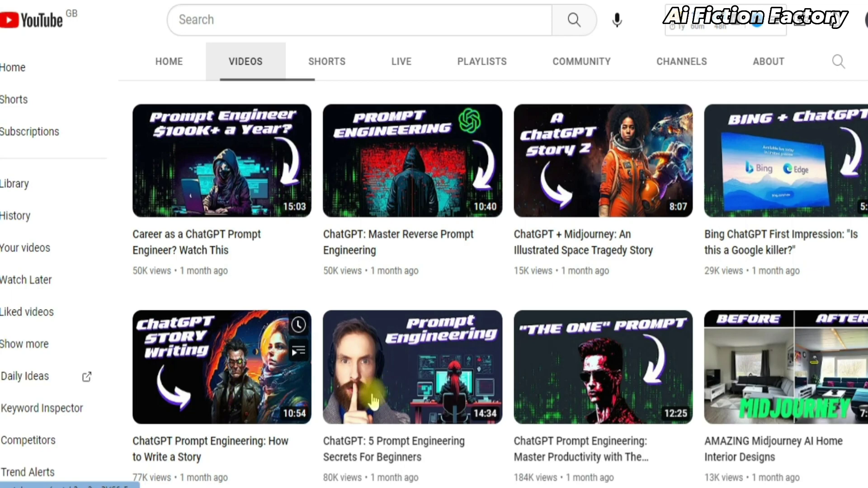
mouse_move(362, 399)
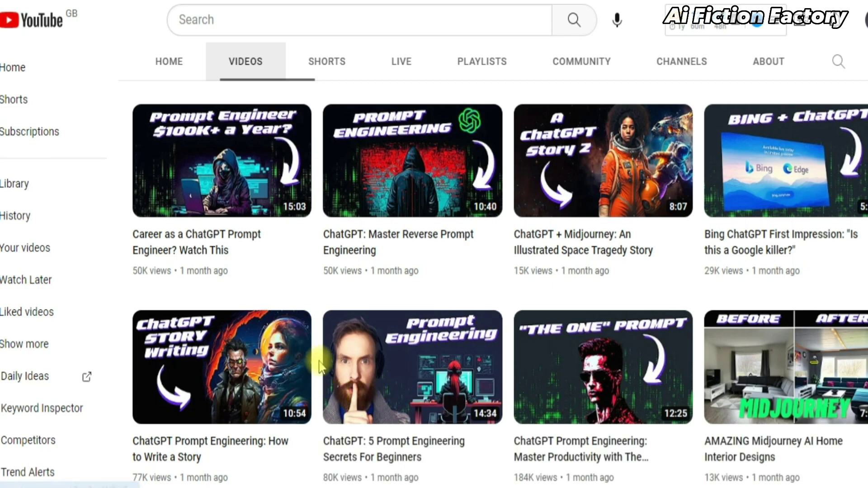